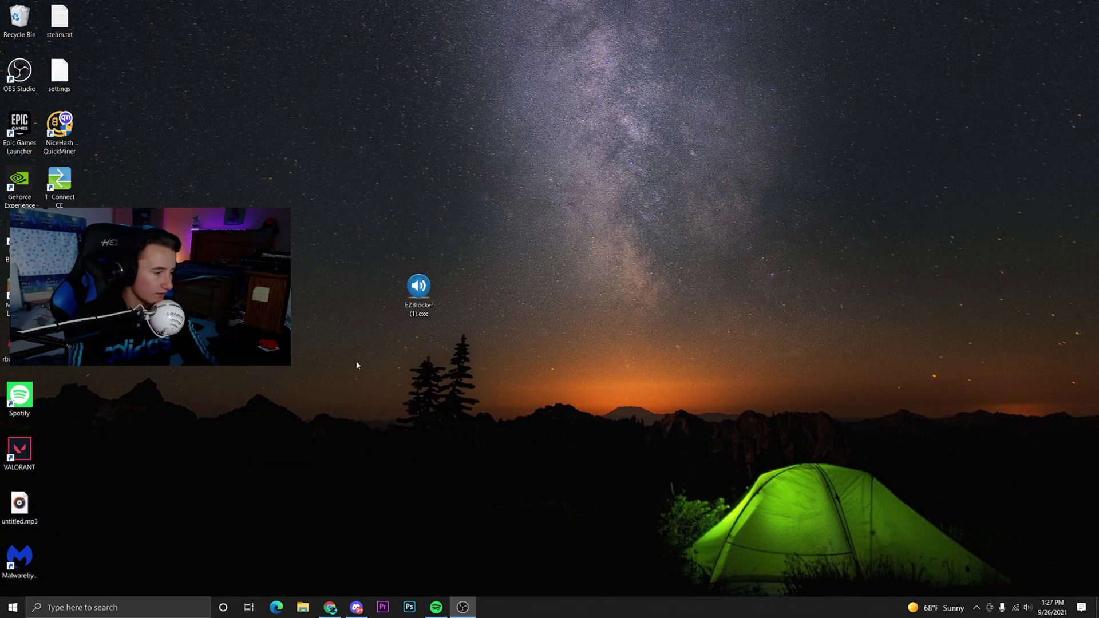
Open the Windows advanced display settings and enlarge the Settings window
click(13, 608)
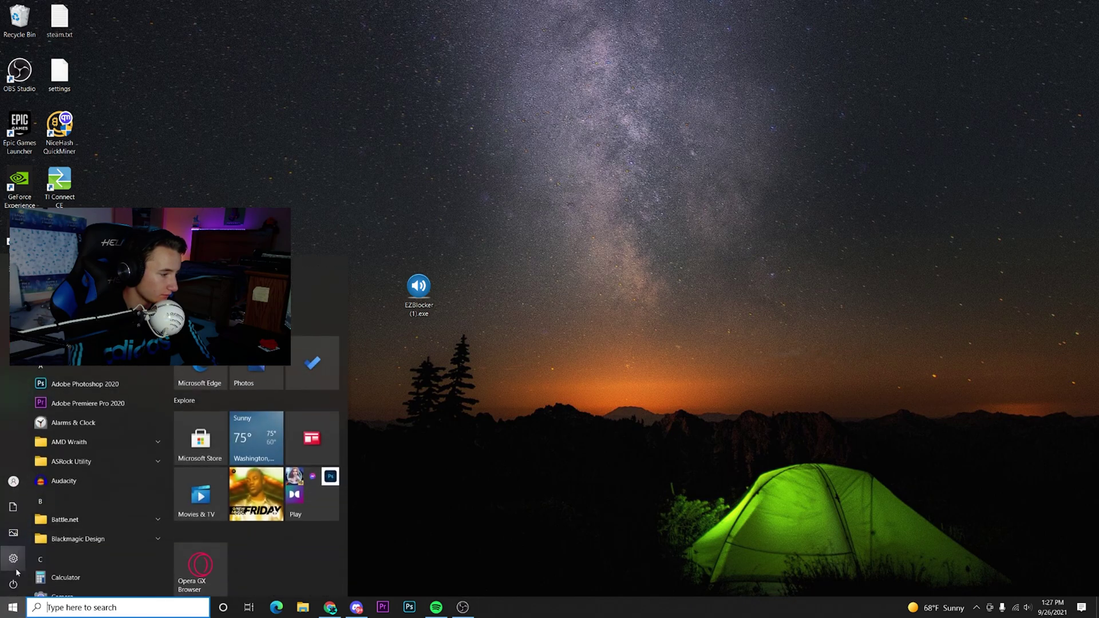
click(12, 557)
click(258, 201)
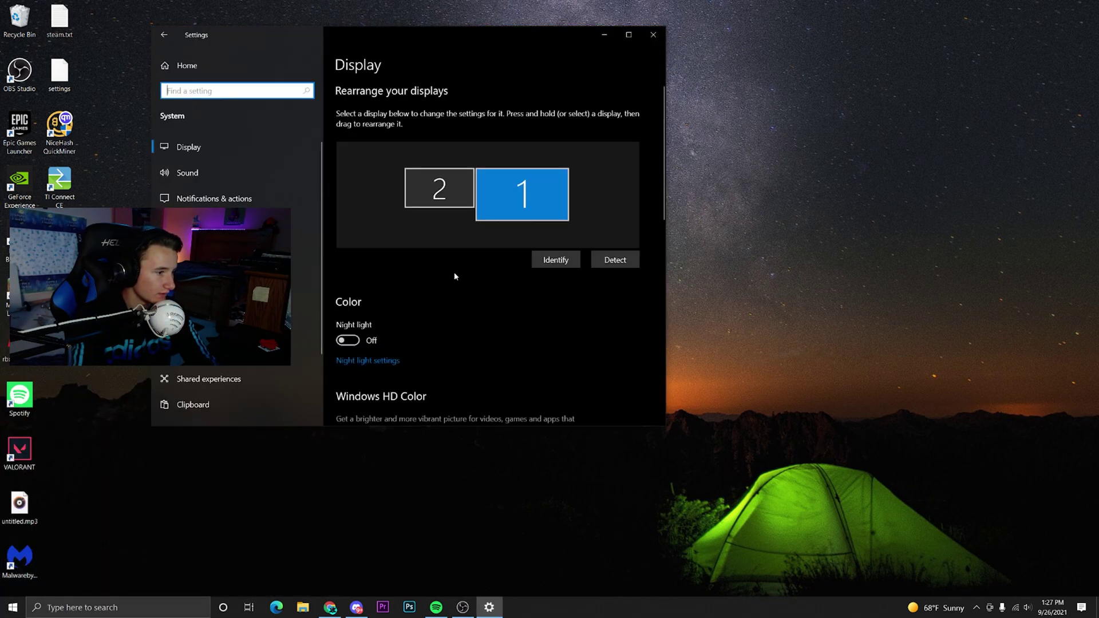
drag(674, 121, 895, 150)
drag(893, 428, 955, 544)
scroll(694, 403, down, 5)
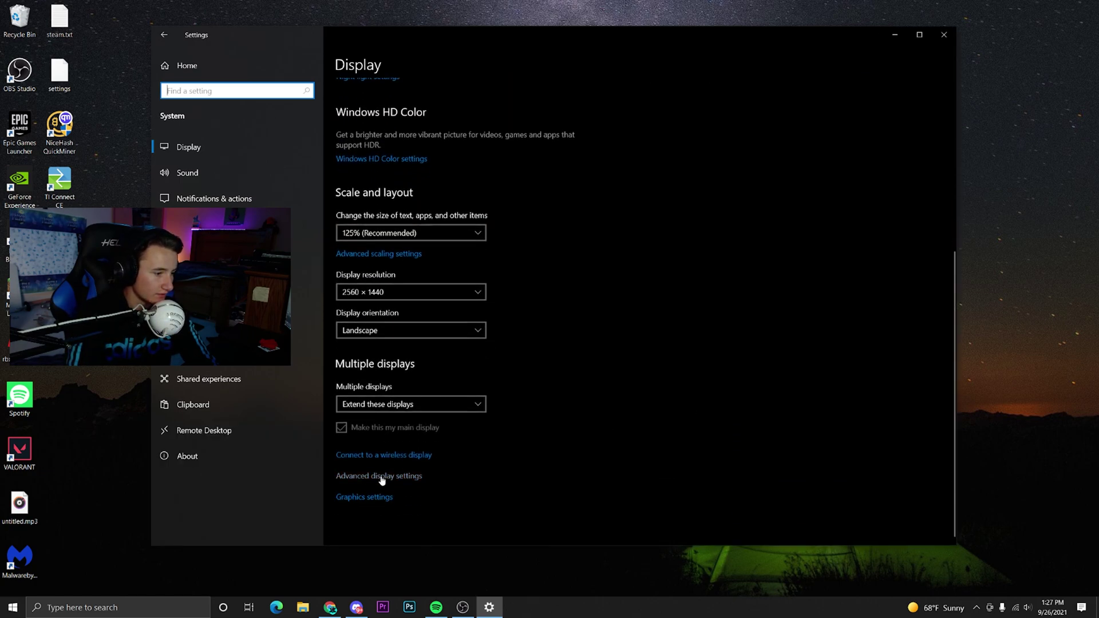
click(382, 477)
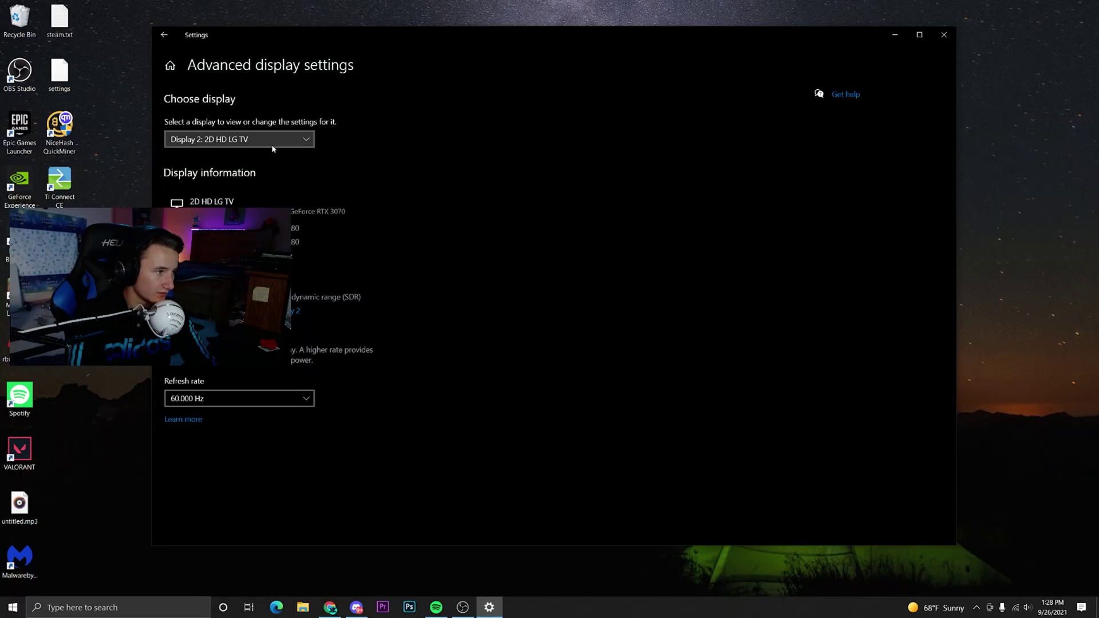
Choose Display 1: Sceptre M24 in the advanced display settings, check its refresh rate, and close Settings
click(292, 64)
click(309, 63)
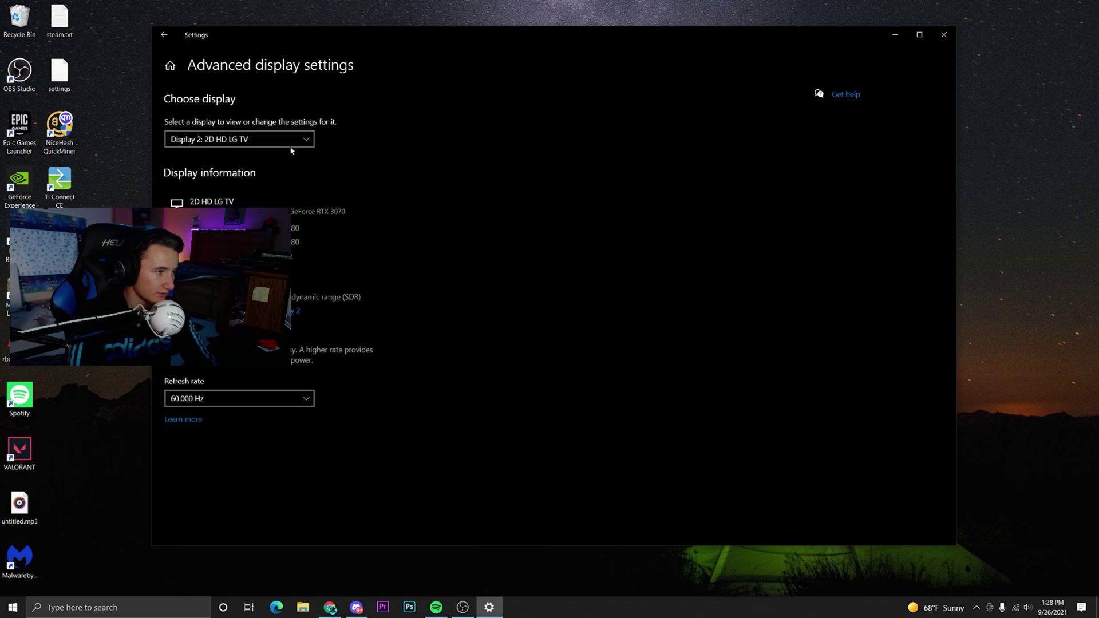
click(213, 147)
click(214, 147)
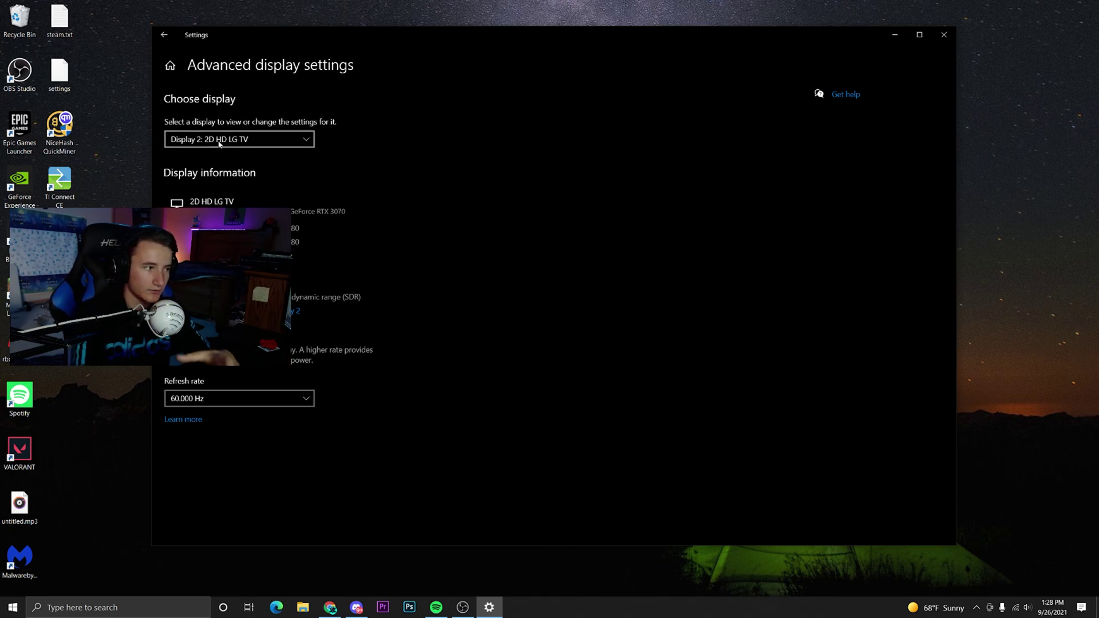
click(226, 140)
click(235, 125)
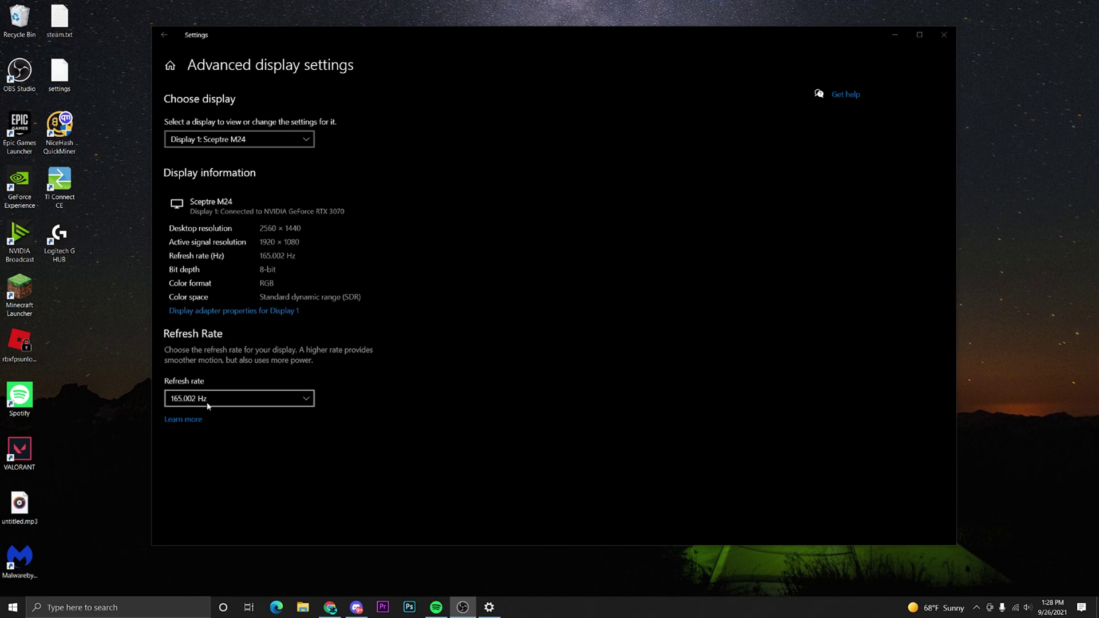
click(944, 34)
Open NVIDIA Control Panel from the desktop, then reposition and widen its window
right_click(590, 299)
right_click(596, 247)
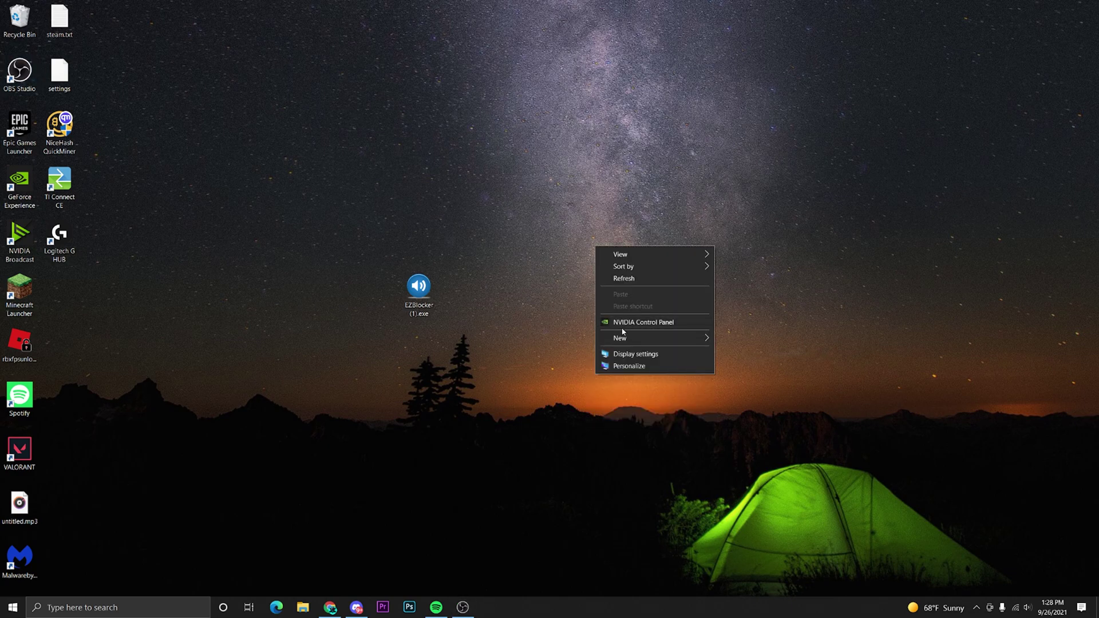
click(633, 322)
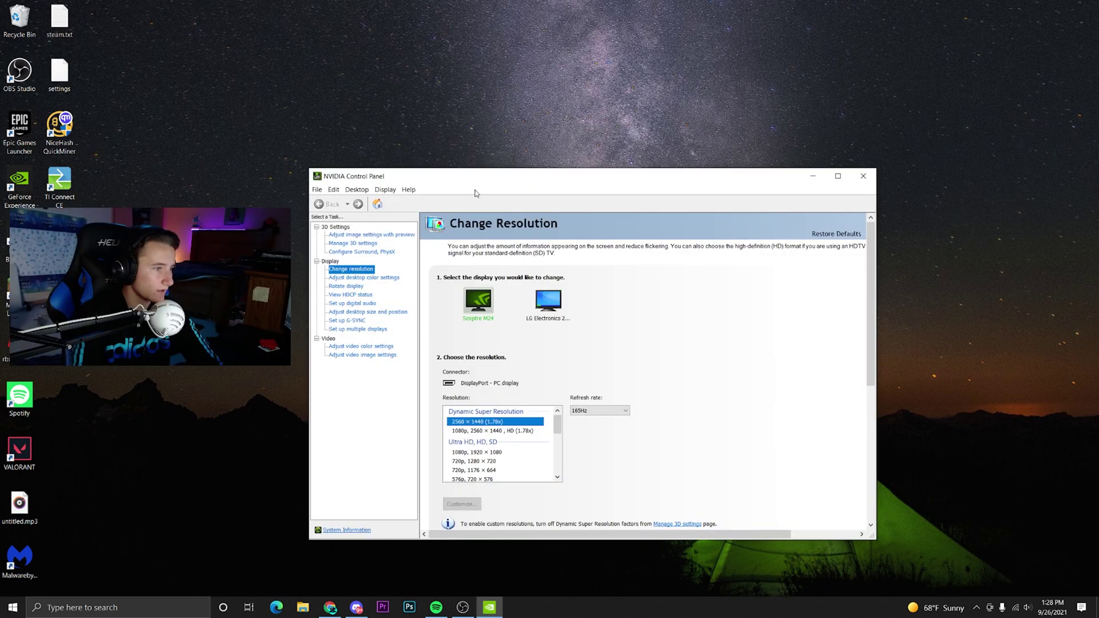
drag(482, 169, 532, 48)
drag(875, 233, 1020, 234)
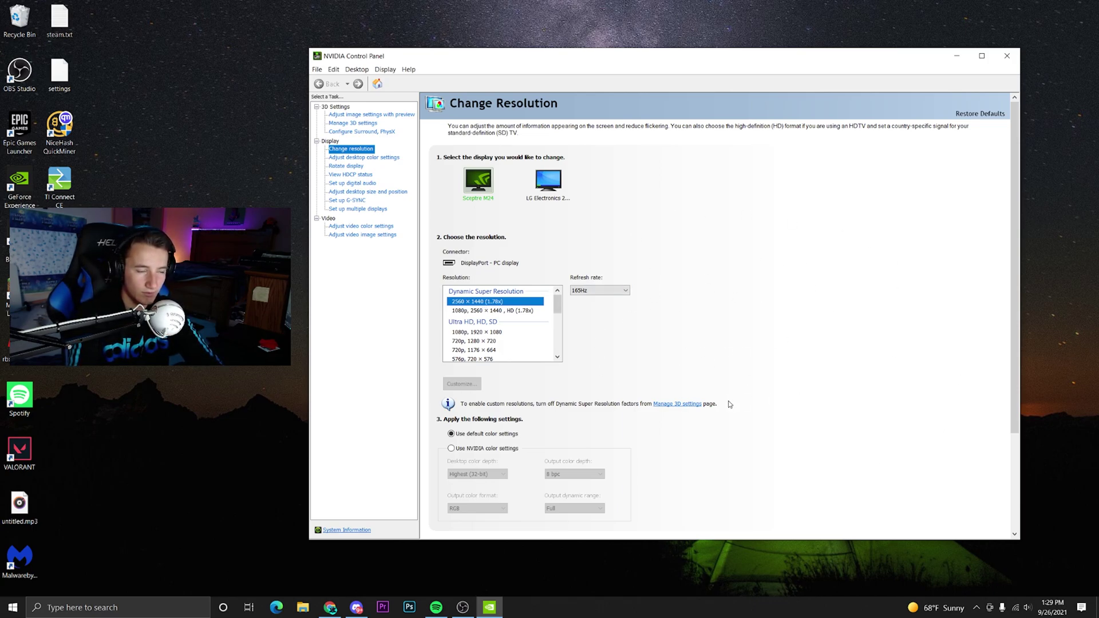
Turn off DSR - Factors in the global 3D settings by deselecting the 1.78x native resolution factor
click(353, 124)
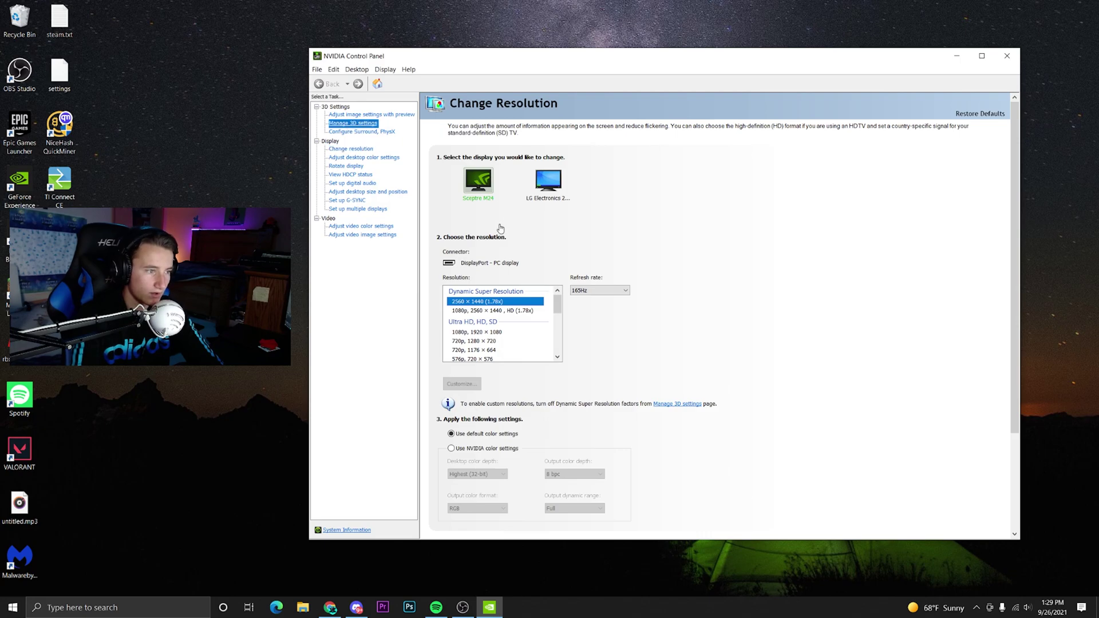
drag(682, 222, 681, 261)
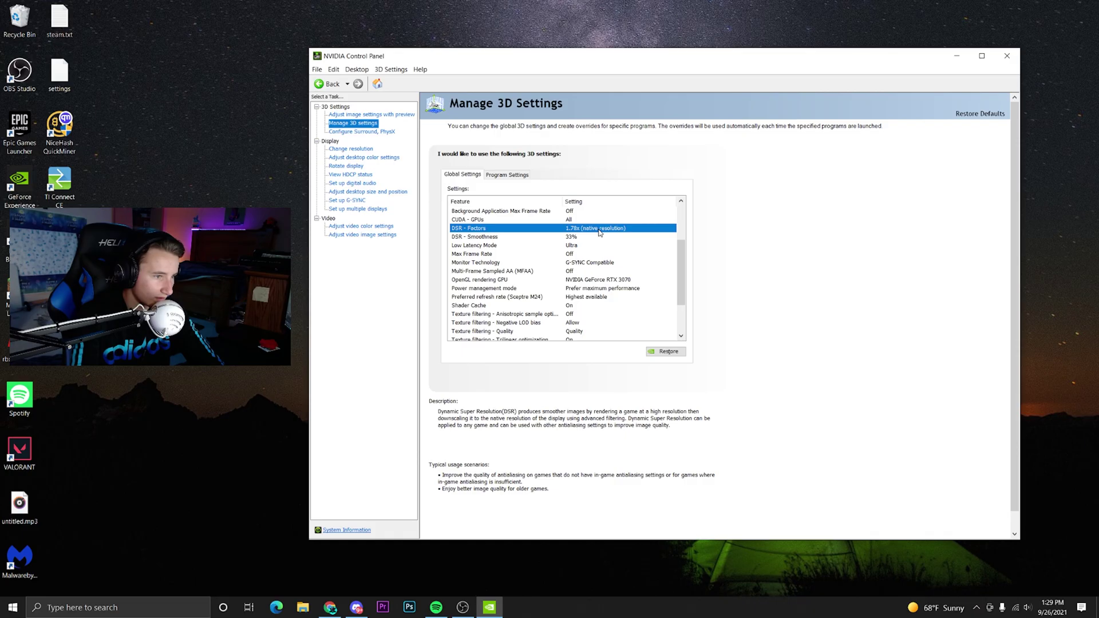
click(587, 155)
click(600, 229)
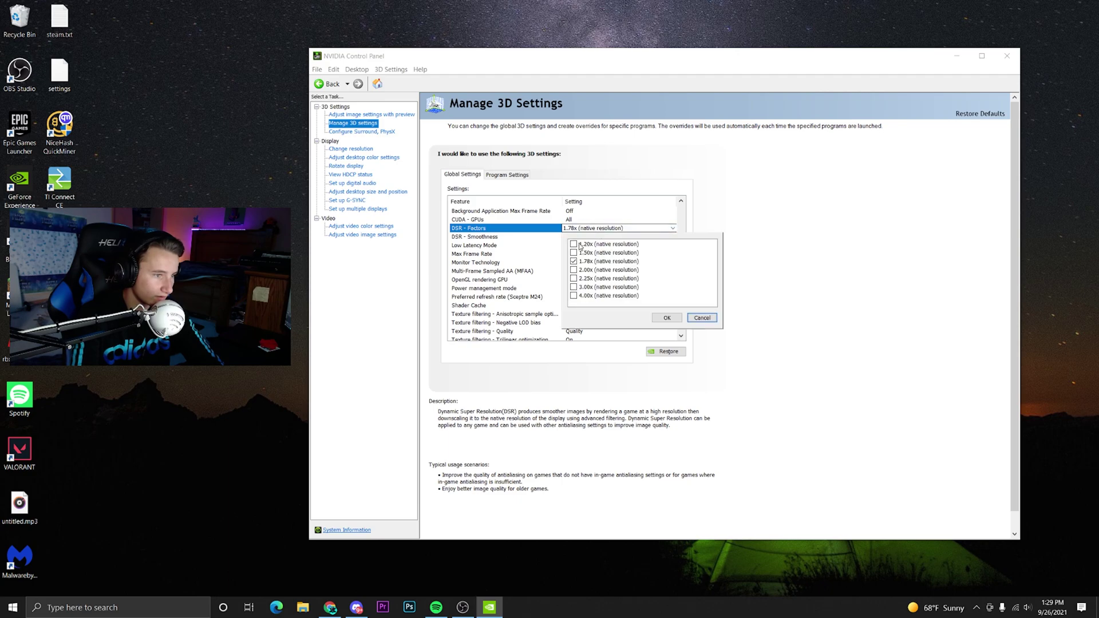
click(573, 261)
click(667, 319)
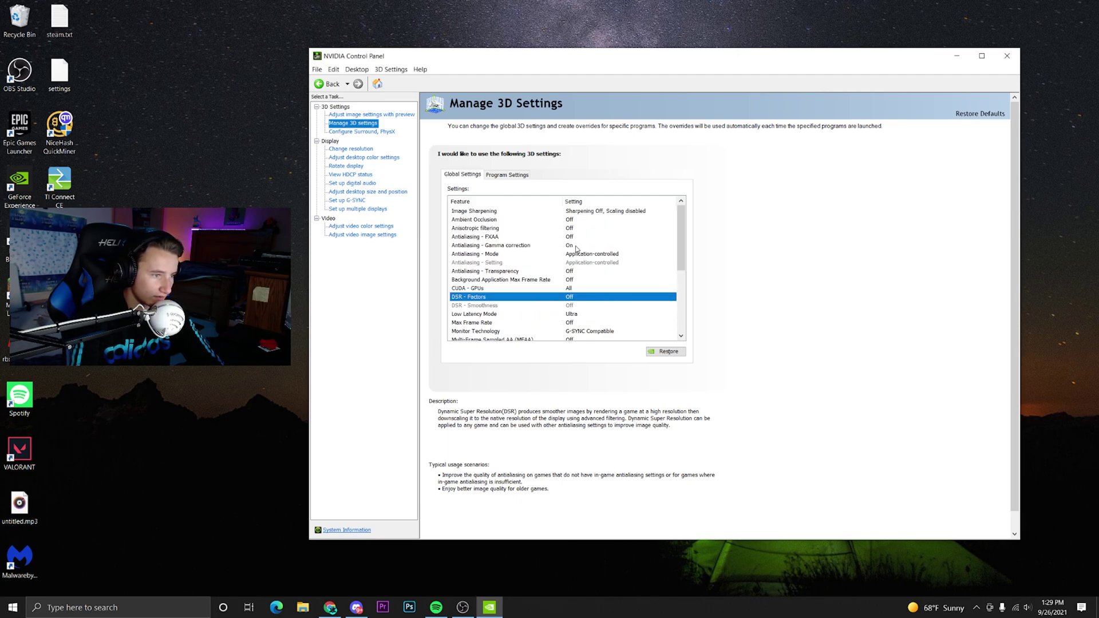
Enable resolutions not exposed by the display for the Sceptre M24, and look over the custom resolution form before closing it
click(346, 150)
scroll(497, 311, up, 2)
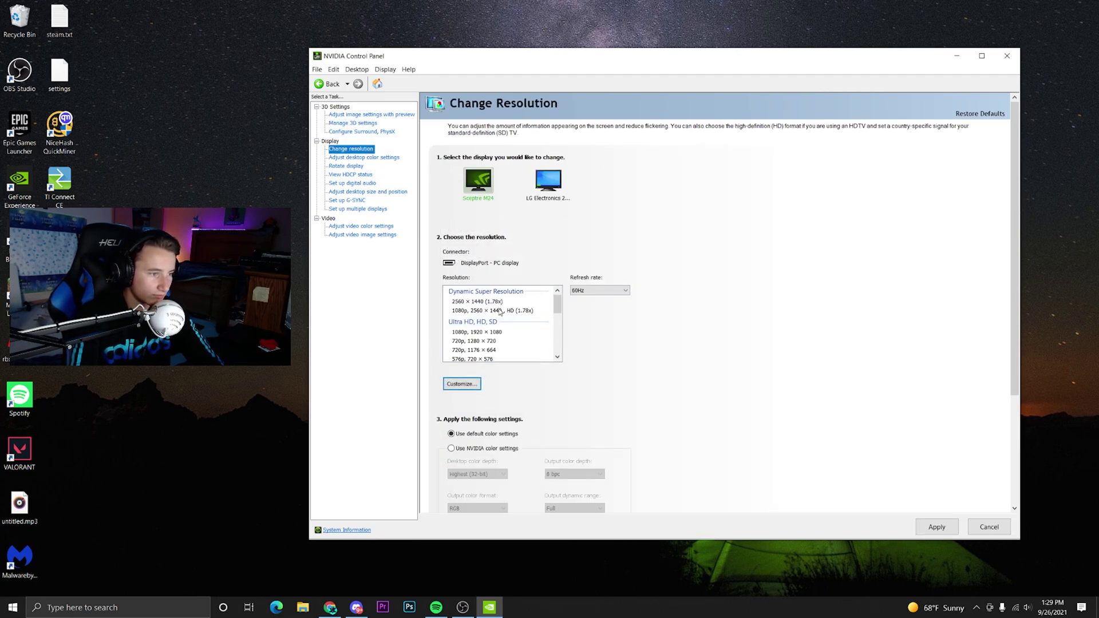
click(462, 384)
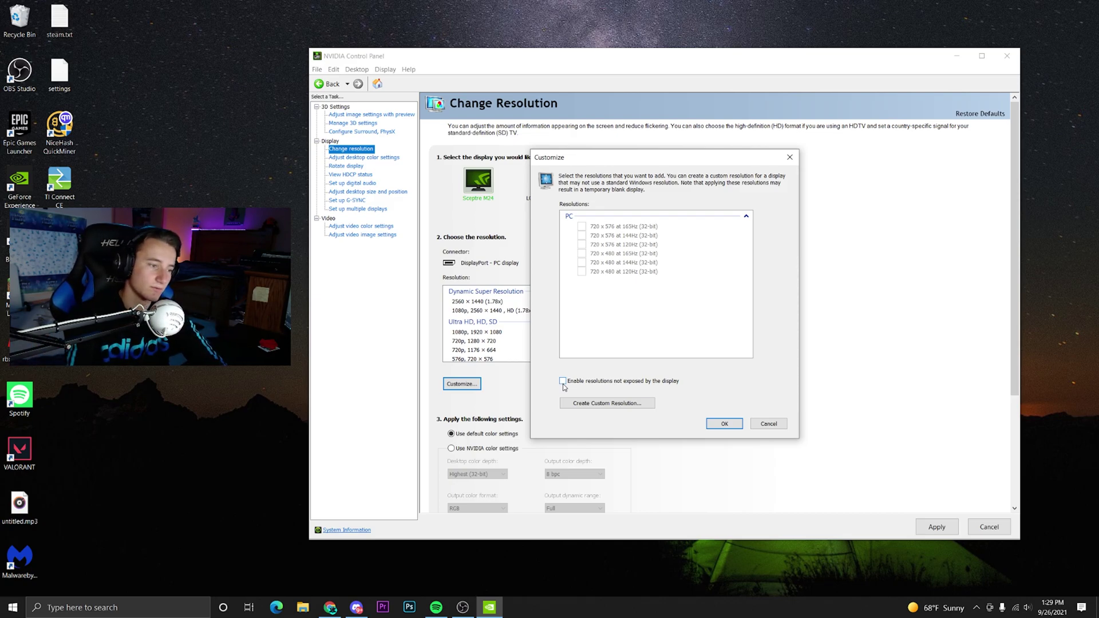
click(563, 382)
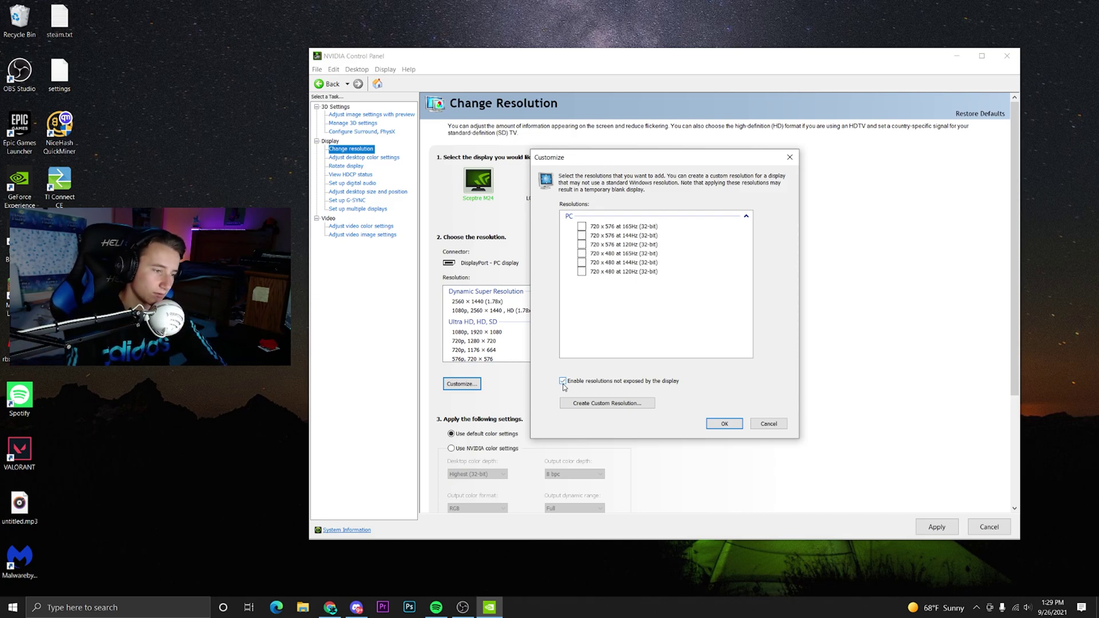
click(607, 403)
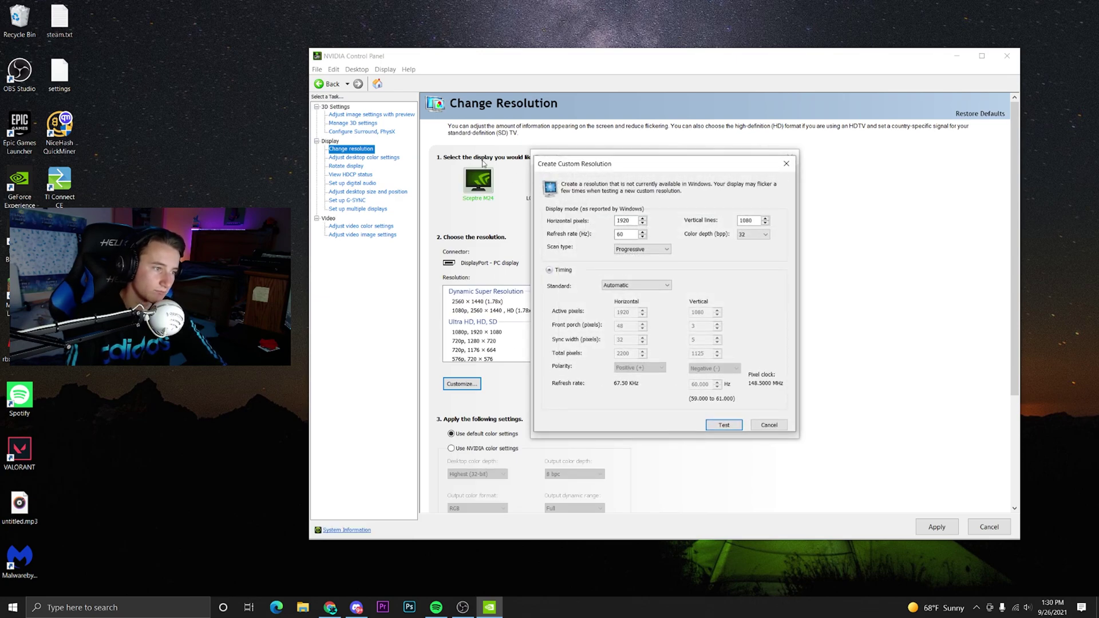
drag(603, 169, 542, 185)
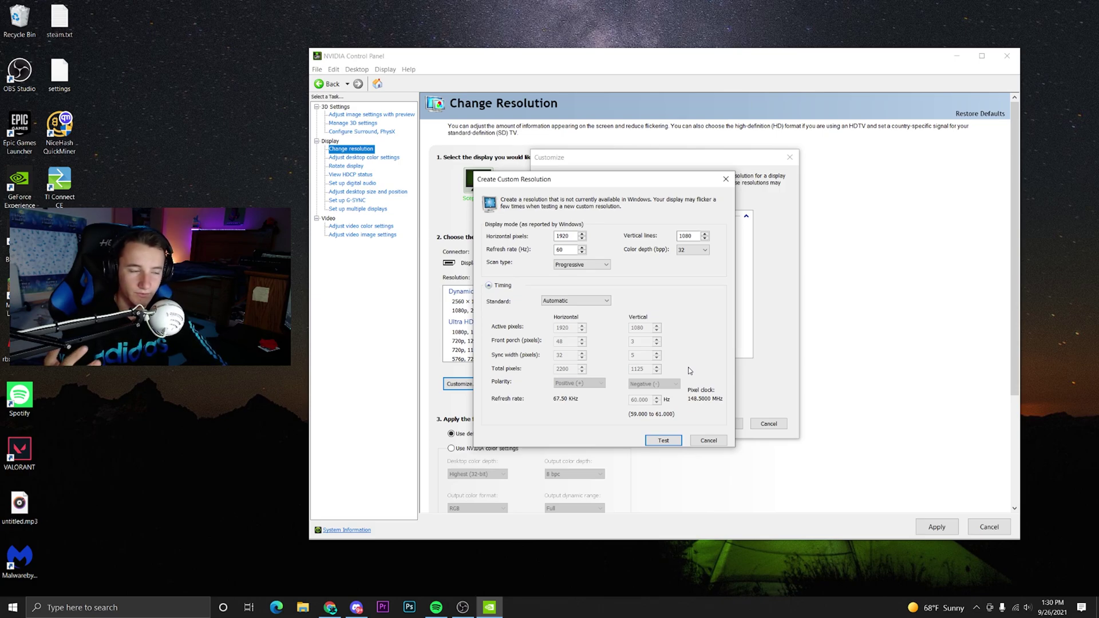
click(726, 179)
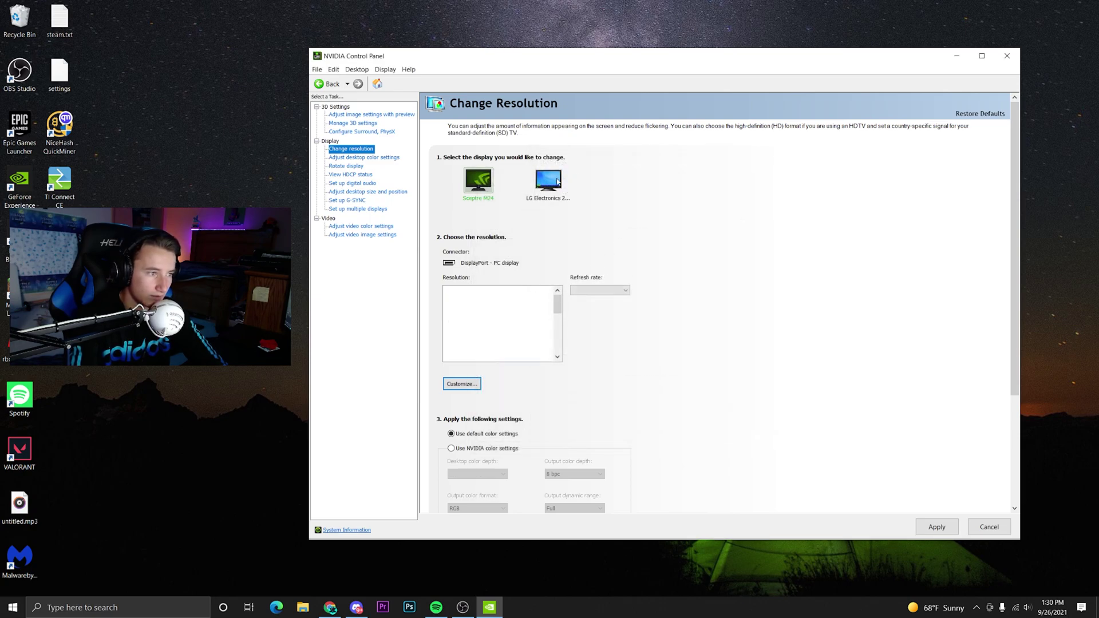
Select the LG Electronics display and open the form for creating a custom resolution
click(547, 183)
click(462, 384)
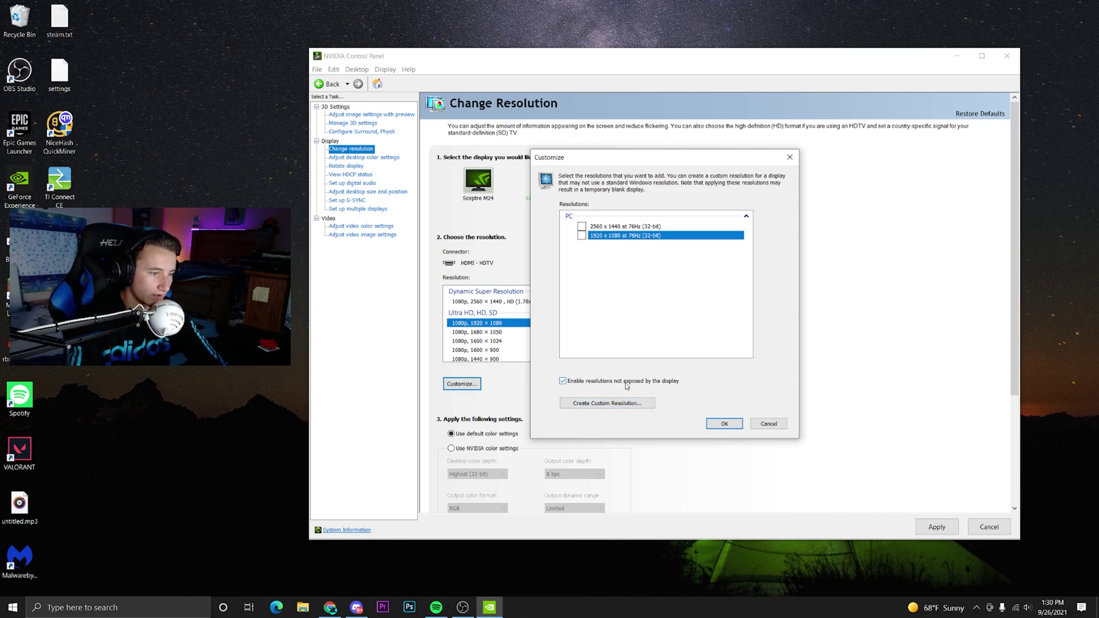
click(595, 403)
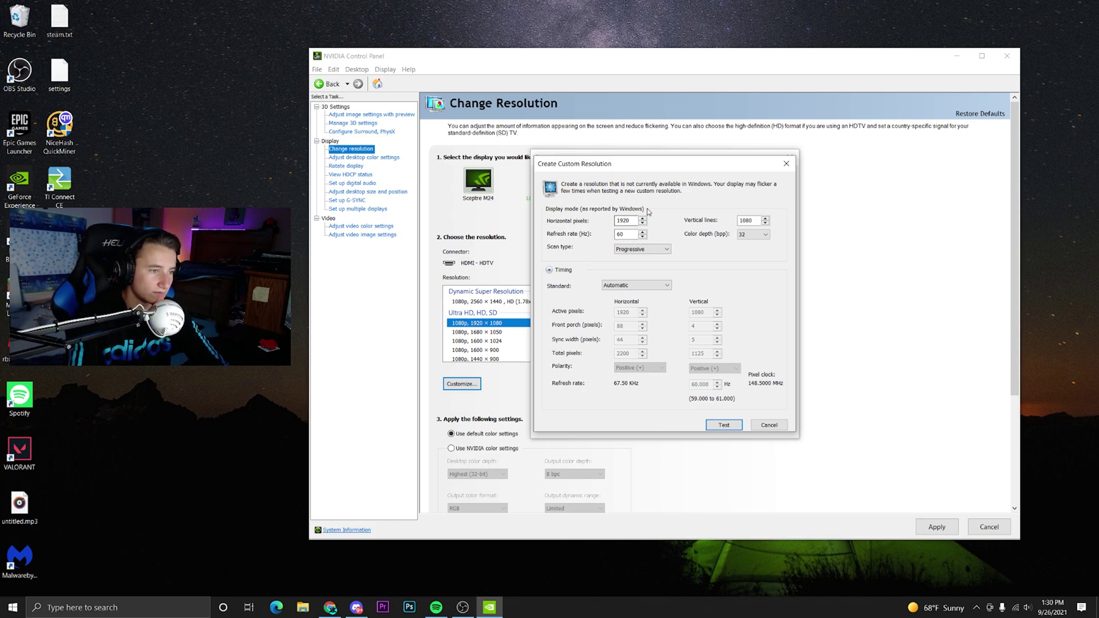
drag(650, 165, 661, 161)
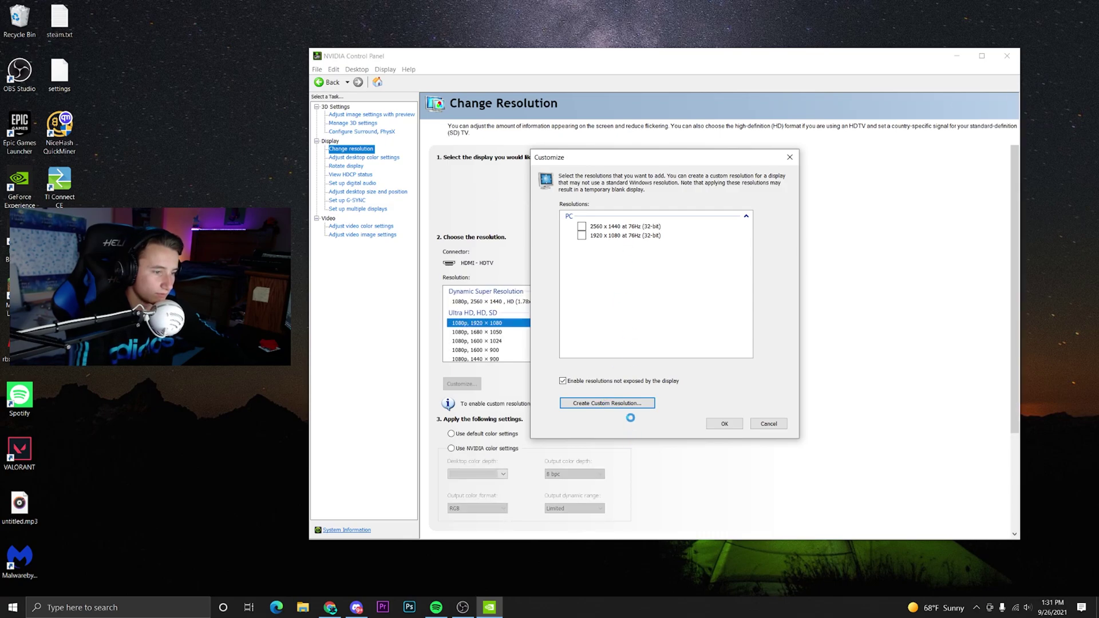
Start another custom resolution for the LG display and set its refresh rate to 78 Hz
click(634, 405)
drag(630, 235, 605, 240)
text(789)
key(BackSpace)
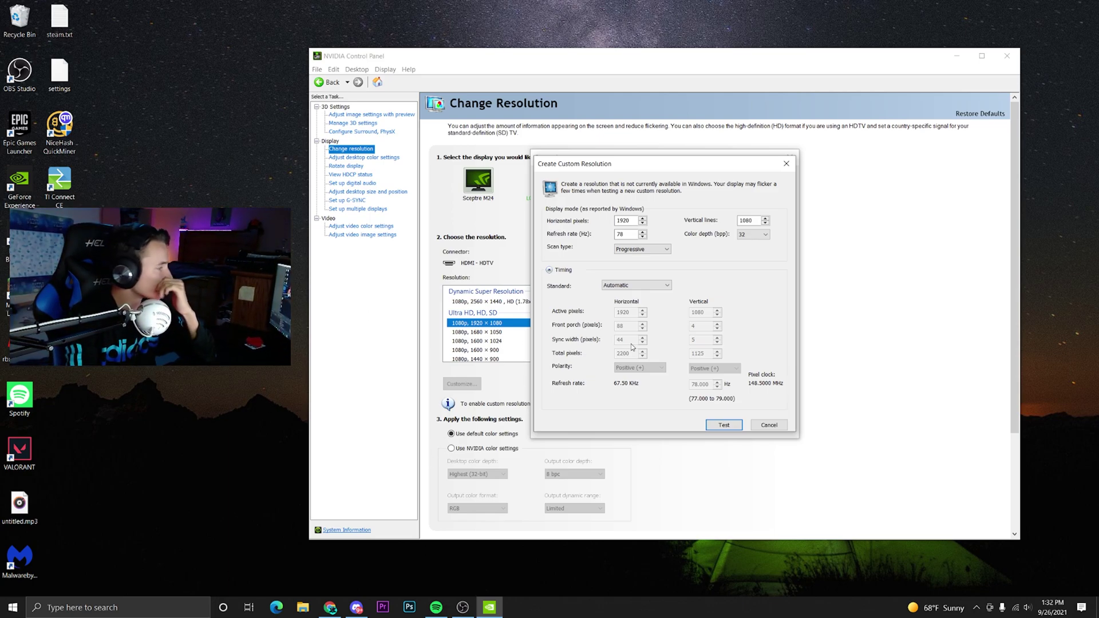
Try to create the 1920 x 1080 custom resolution with a 76 Hz refresh rate by testing it
click(627, 235)
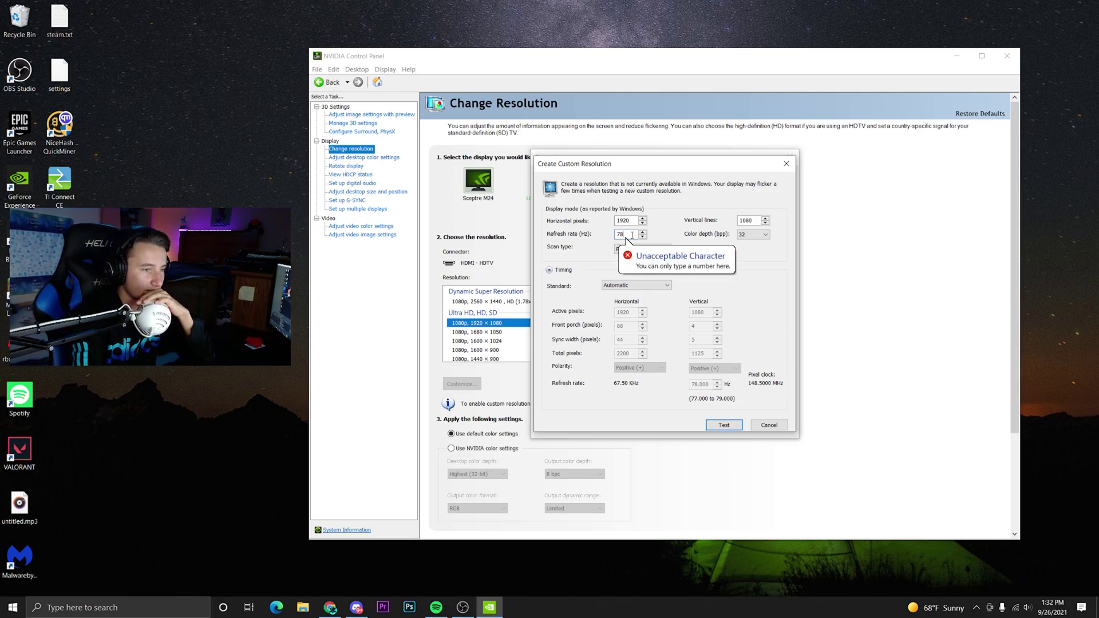
key(BackSpace)
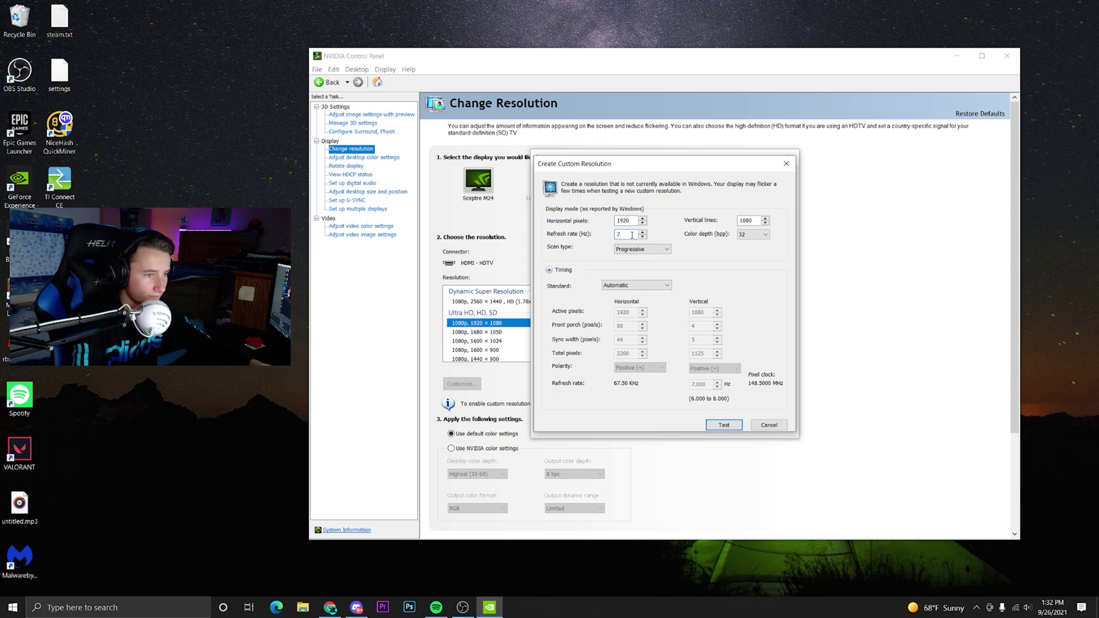
text(6)
click(724, 424)
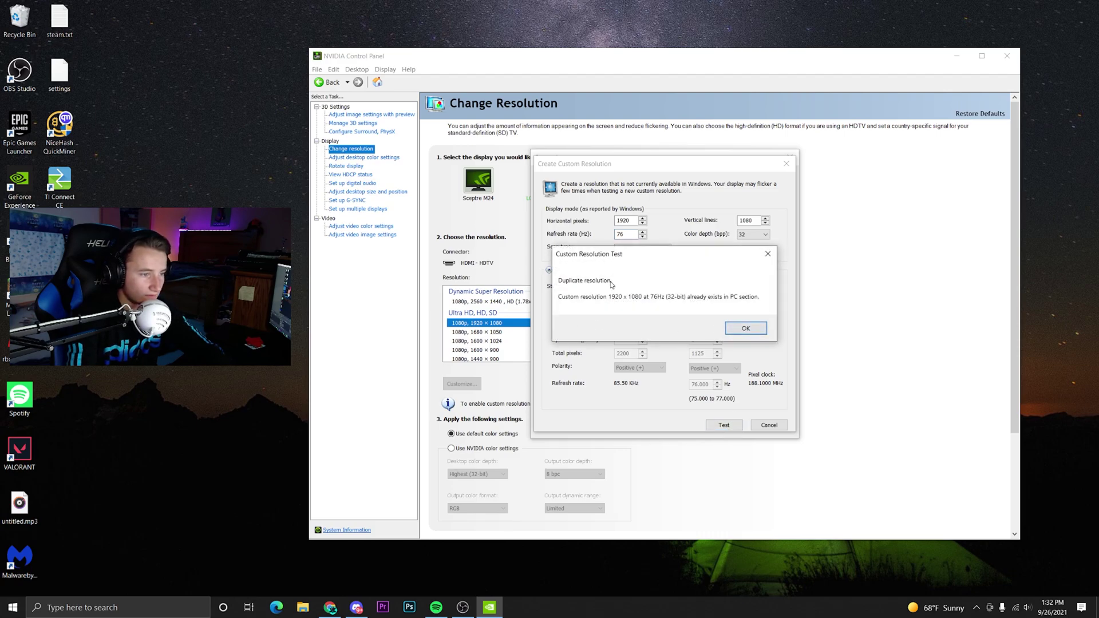
click(745, 329)
click(762, 427)
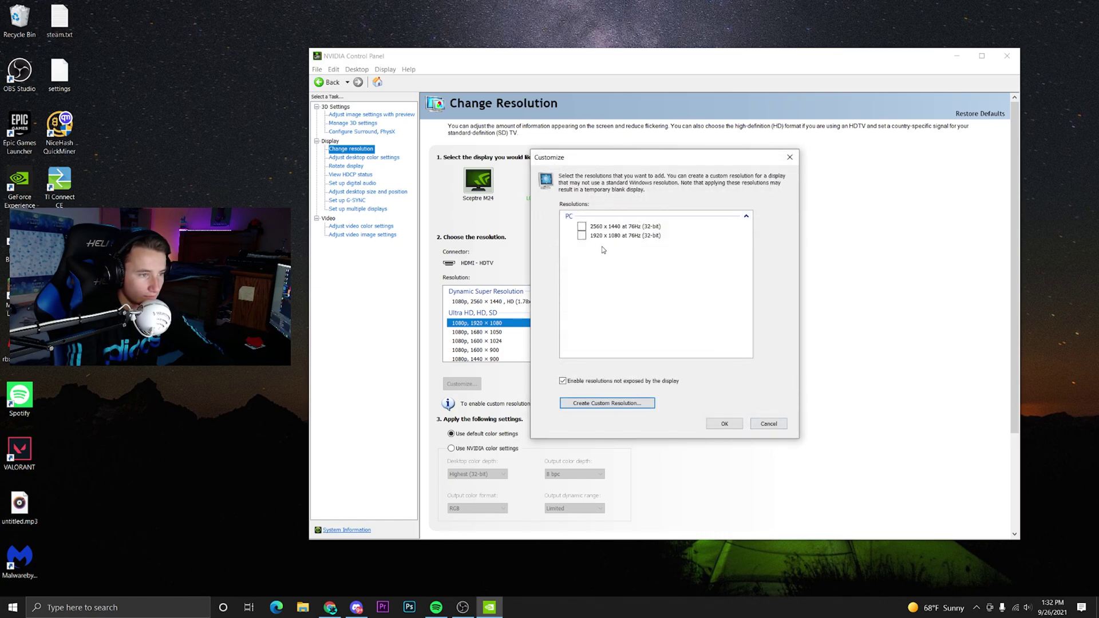
Add the existing 1920 x 1080 at 76Hz resolution to the LG display, apply it, and keep the changes
click(582, 235)
click(724, 424)
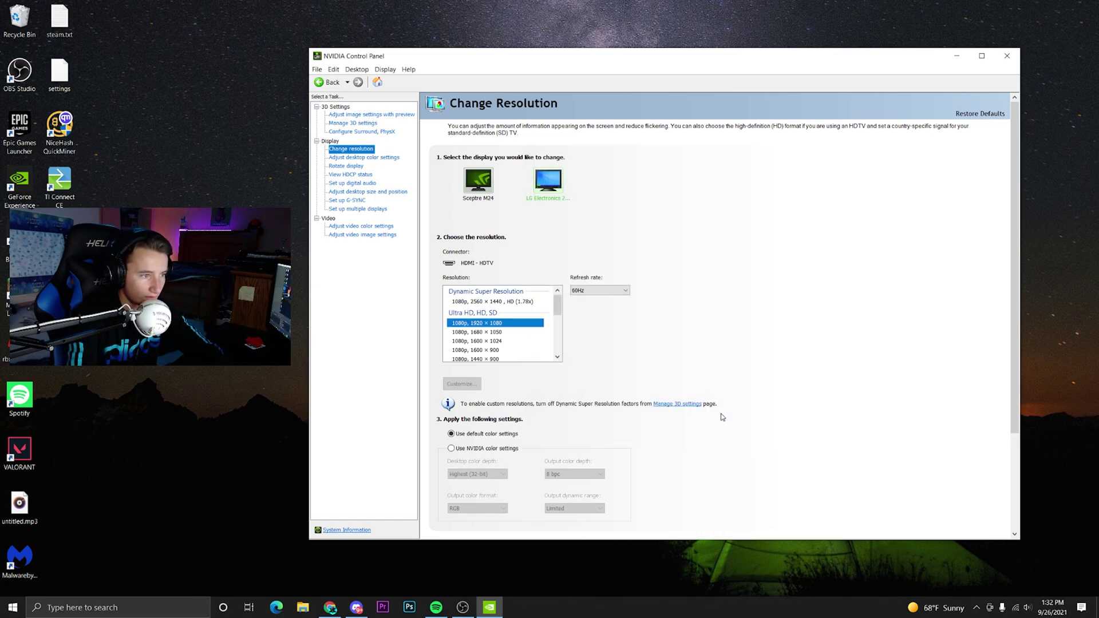
click(492, 304)
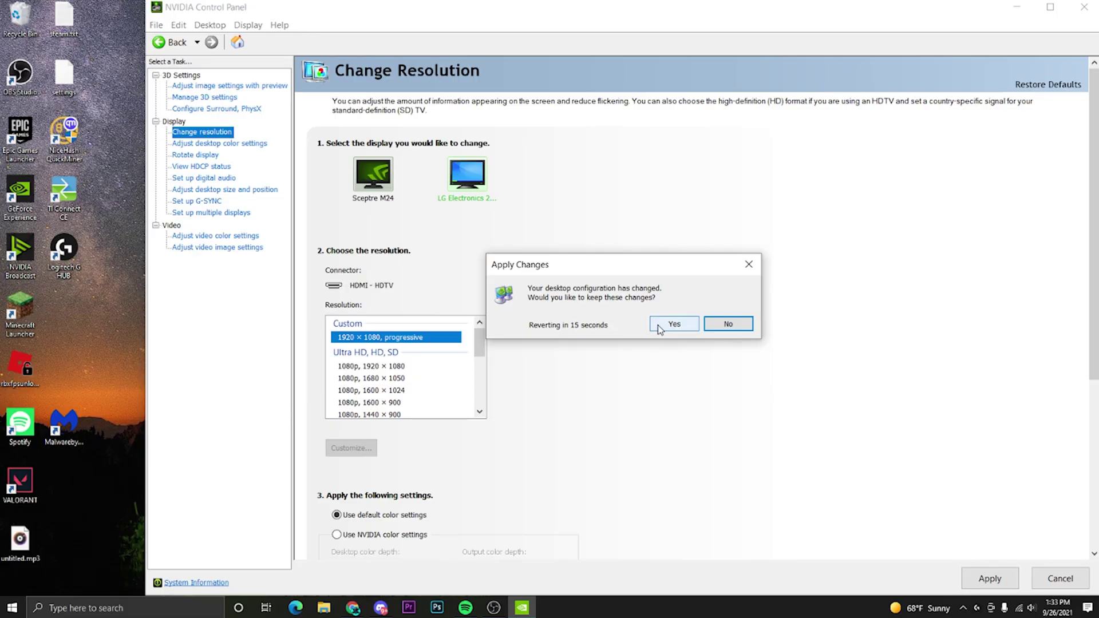
click(673, 324)
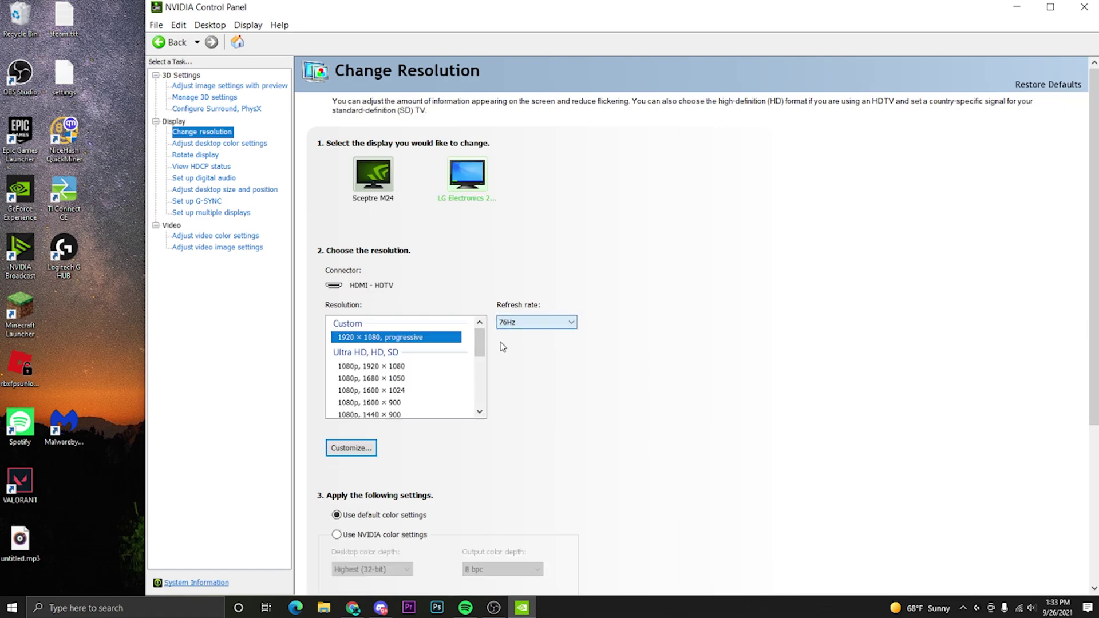
Enable the 1920 x 1080 at 62Hz custom resolution for the LG display as well
click(350, 448)
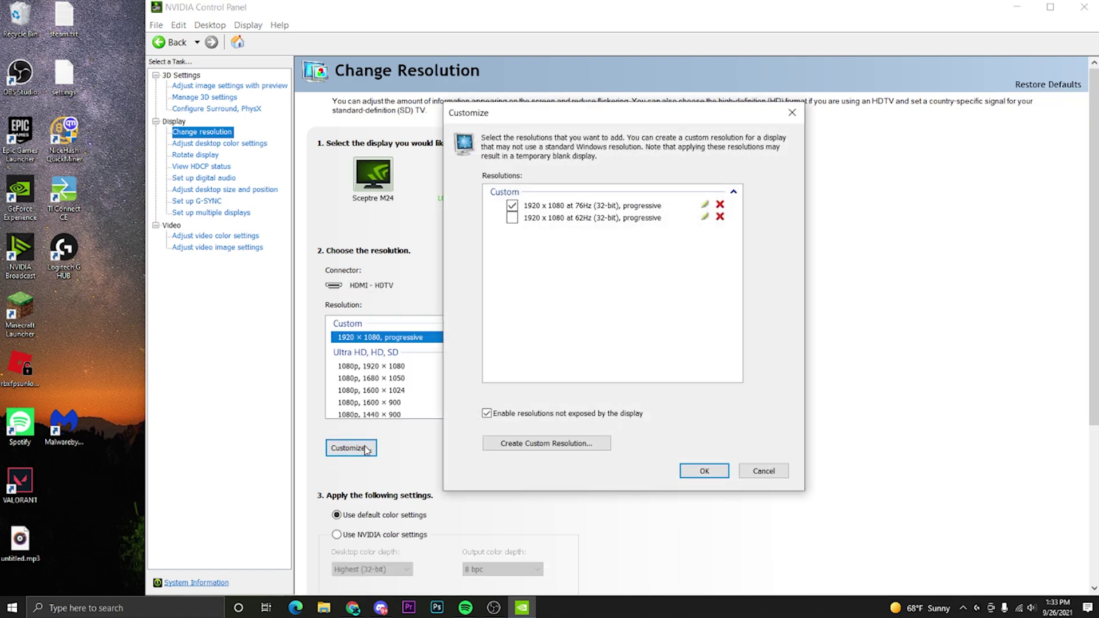
click(512, 218)
click(705, 470)
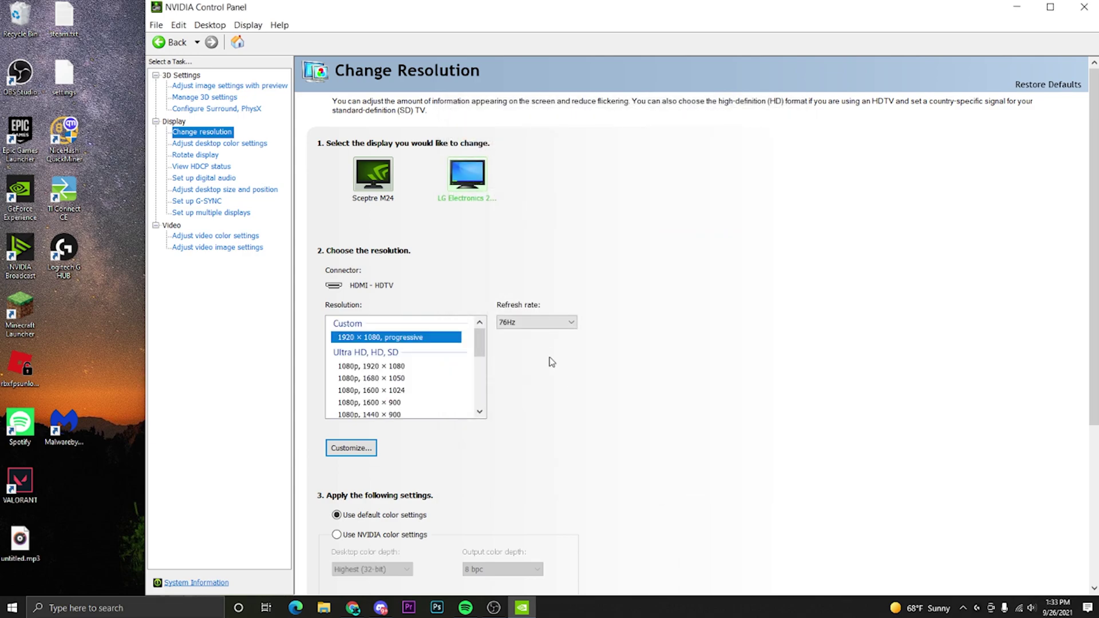
Check the refresh rate choices of the LG display and view the Sceptre M24's resolution settings
click(553, 324)
click(542, 332)
click(369, 184)
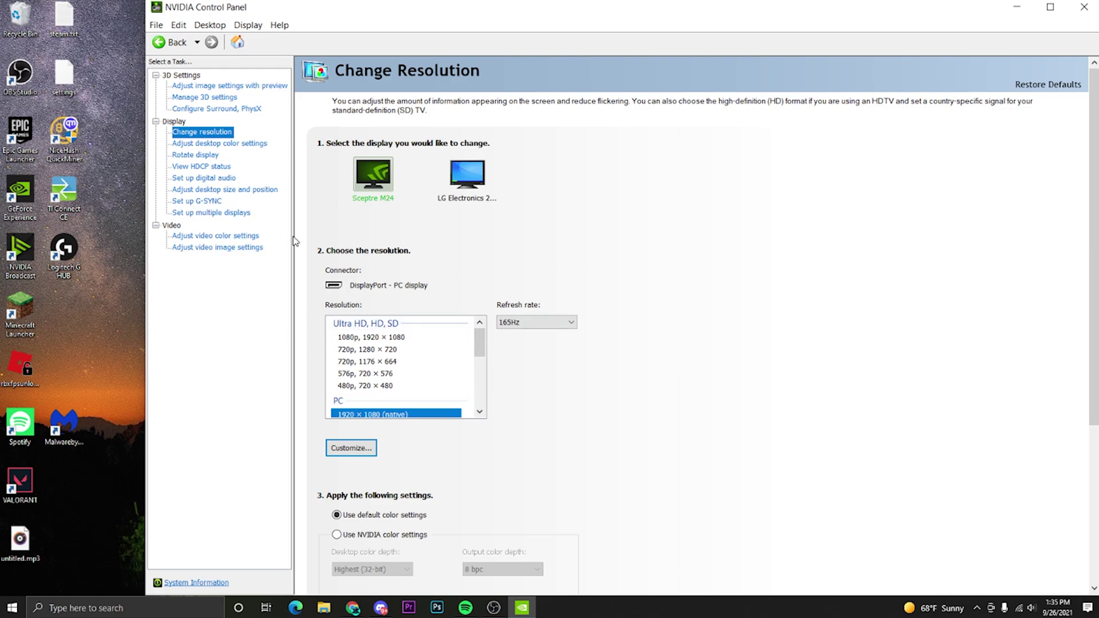
drag(176, 12, 323, 31)
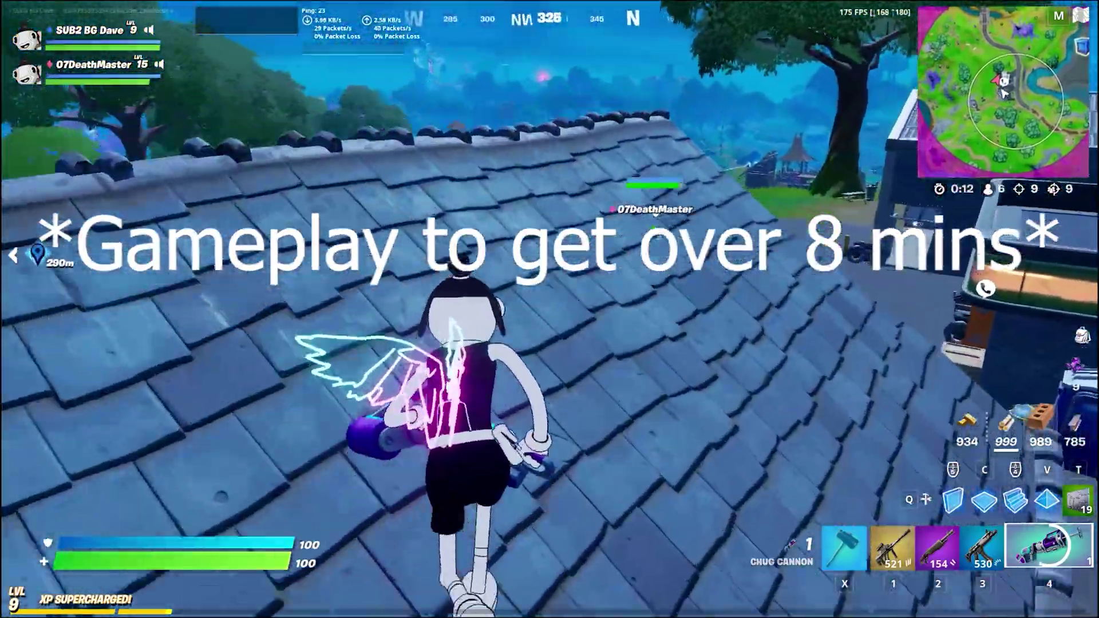
key(w)
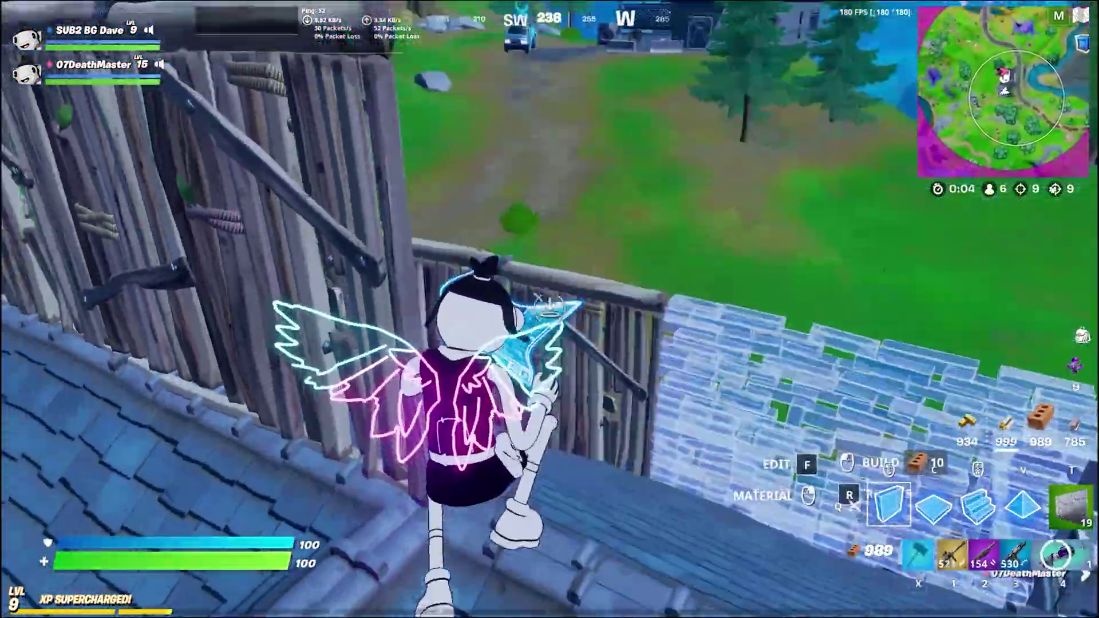
click(549, 310)
click(550, 309)
key(c)
click(549, 309)
click(549, 310)
click(549, 309)
click(549, 309)
click(550, 309)
click(549, 309)
click(549, 309)
click(549, 309)
click(549, 309)
click(549, 309)
click(549, 309)
click(550, 309)
click(549, 309)
click(550, 309)
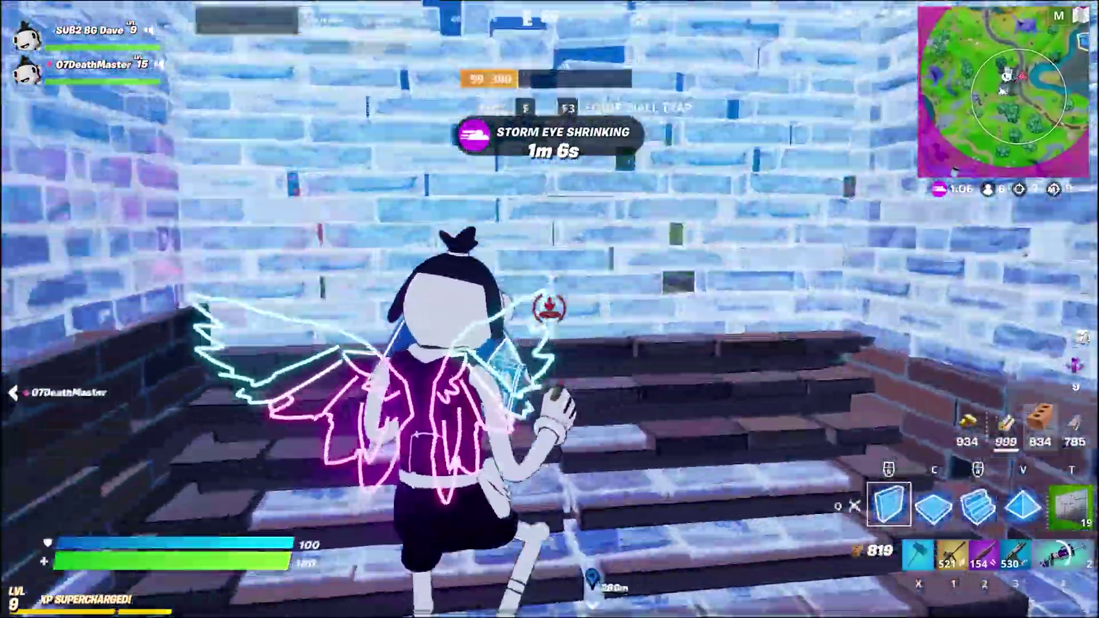
key(c)
click(549, 309)
click(549, 309)
key(1)
key(2)
key(1)
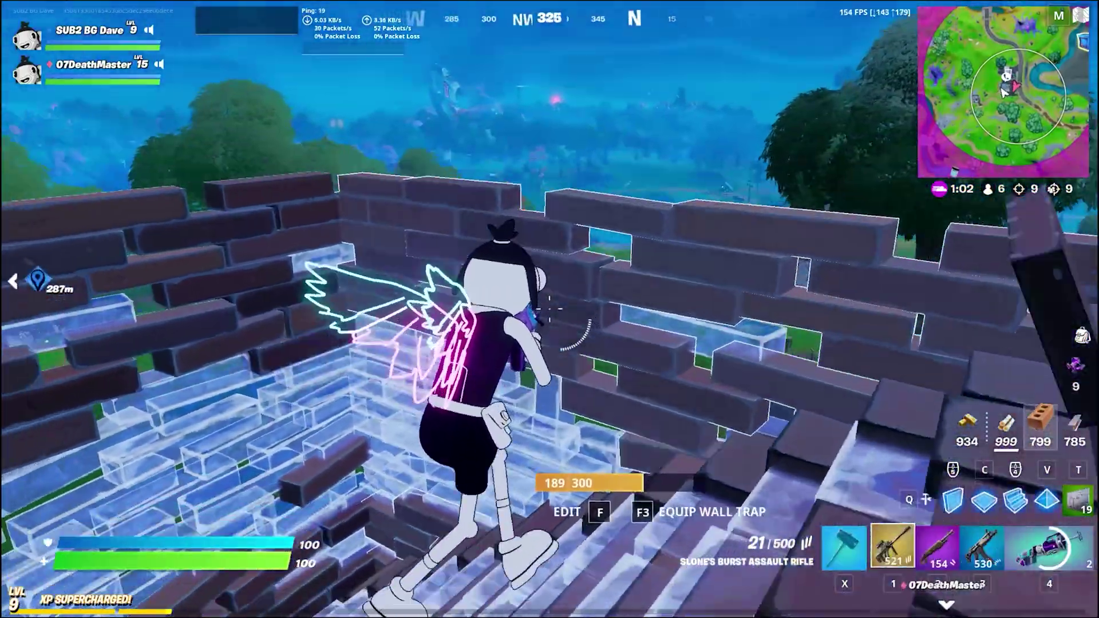
right_click(549, 309)
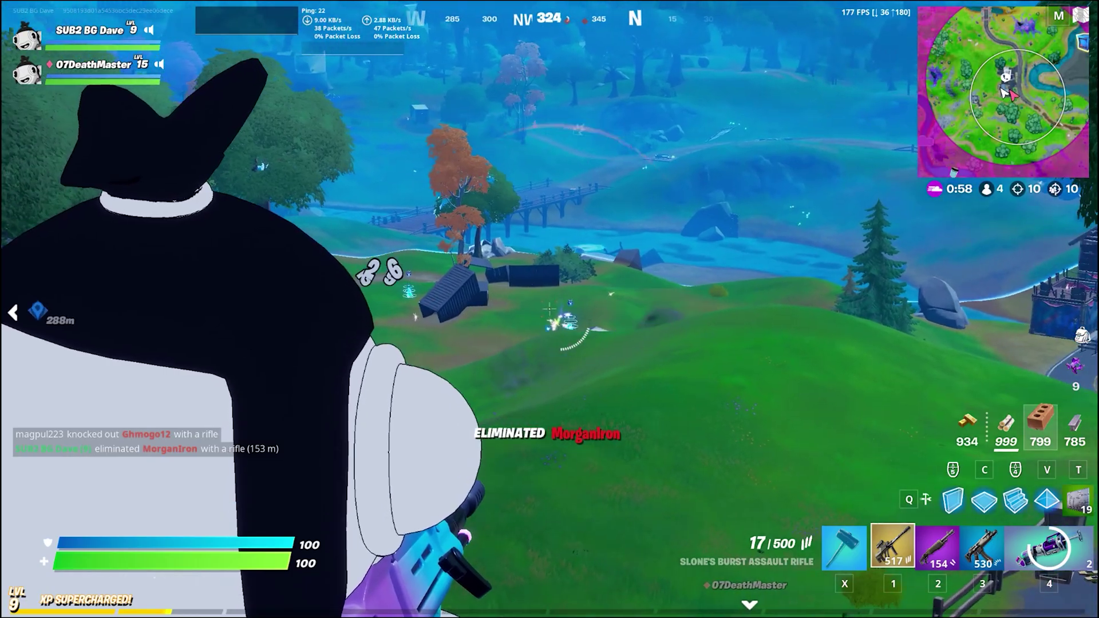
right_click(550, 310)
right_click(550, 309)
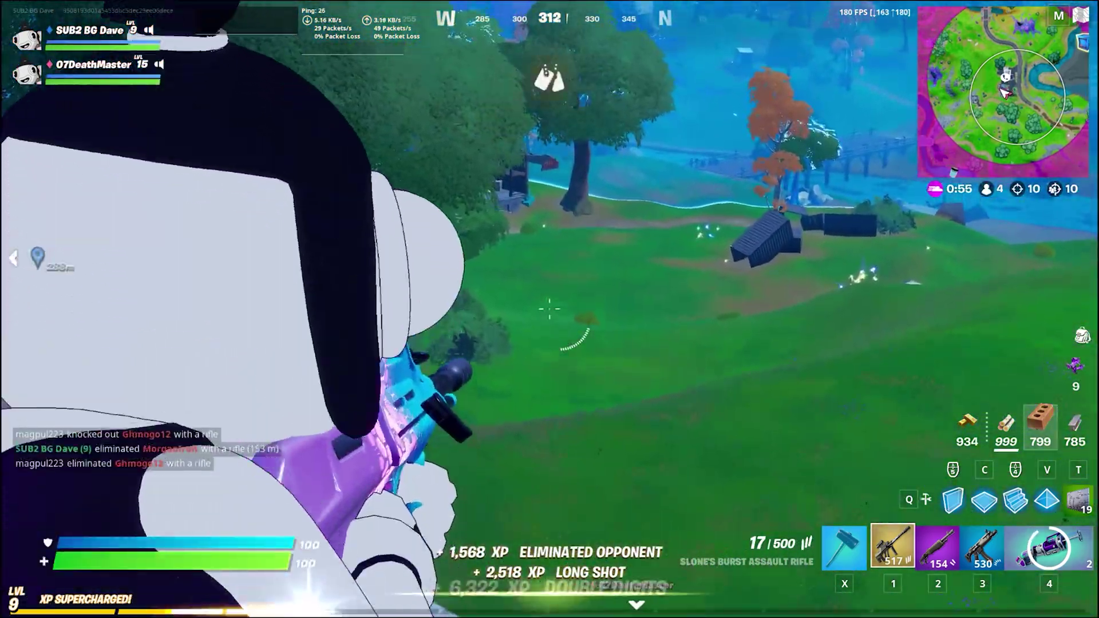
key(w)
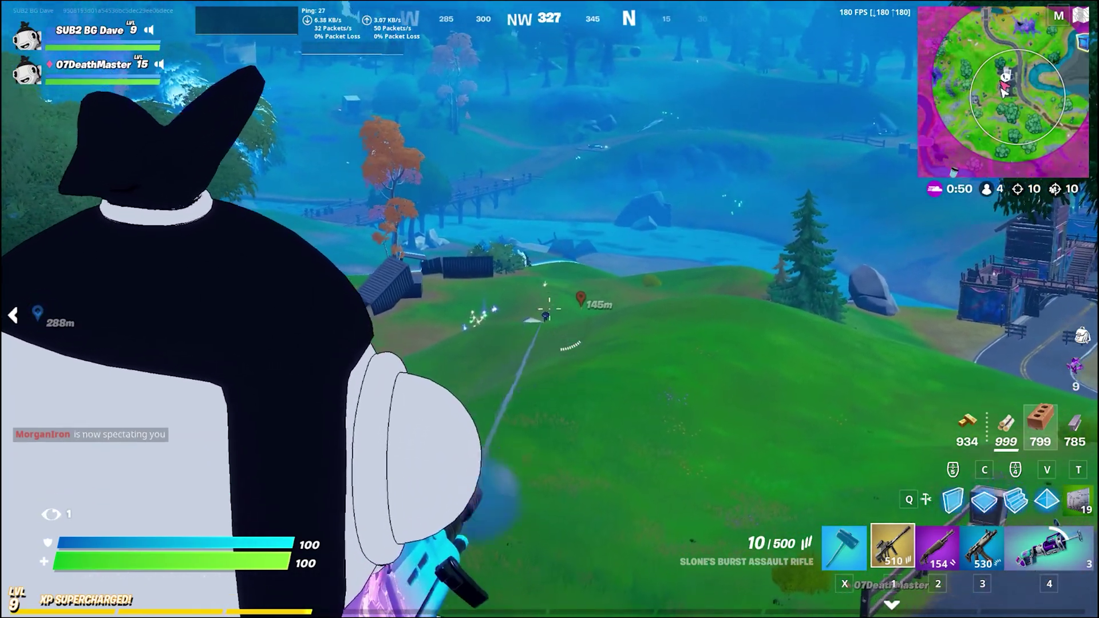
key(w)
key(space)
key(r)
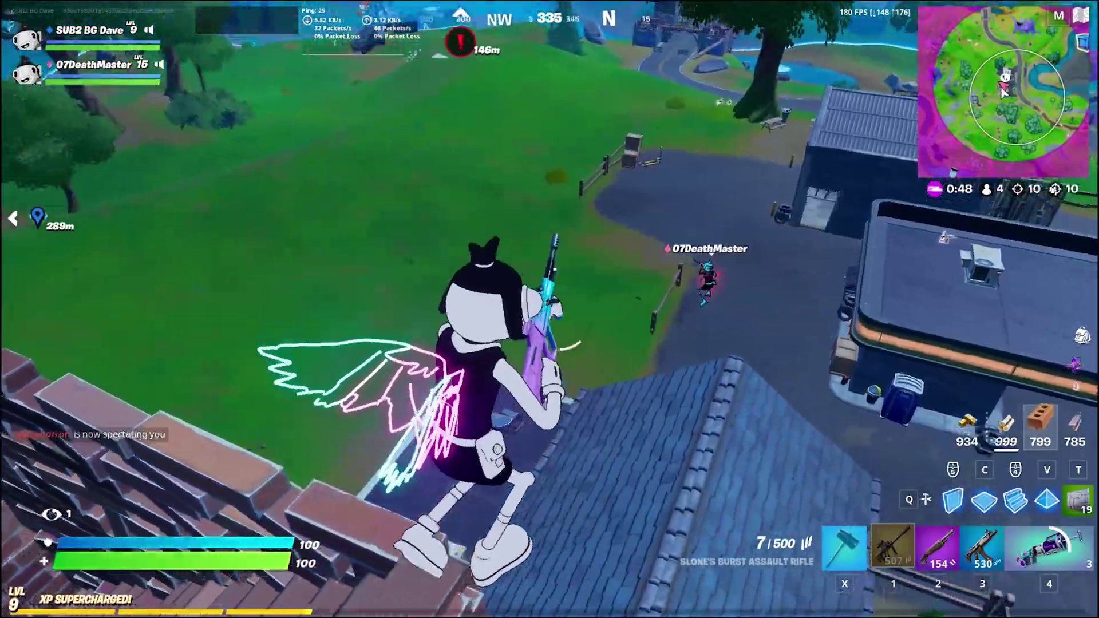
key(w)
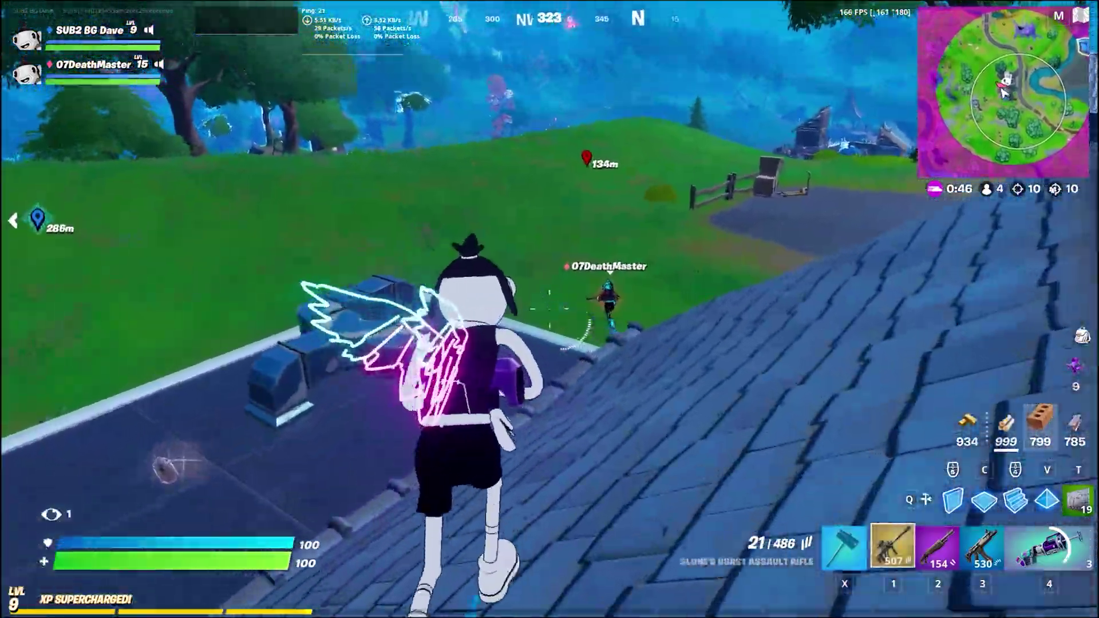
key(w)
click(550, 309)
key(q)
click(550, 309)
key(q)
key(w)
key(c)
click(550, 309)
key(q)
key(c)
click(549, 309)
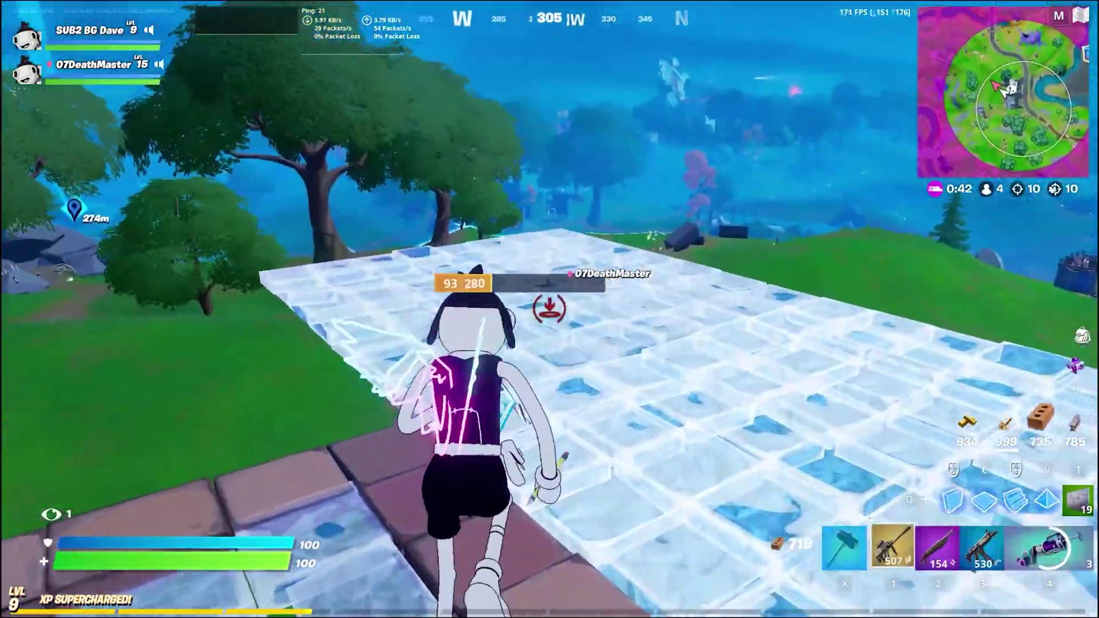
key(q)
right_click(550, 309)
click(550, 309)
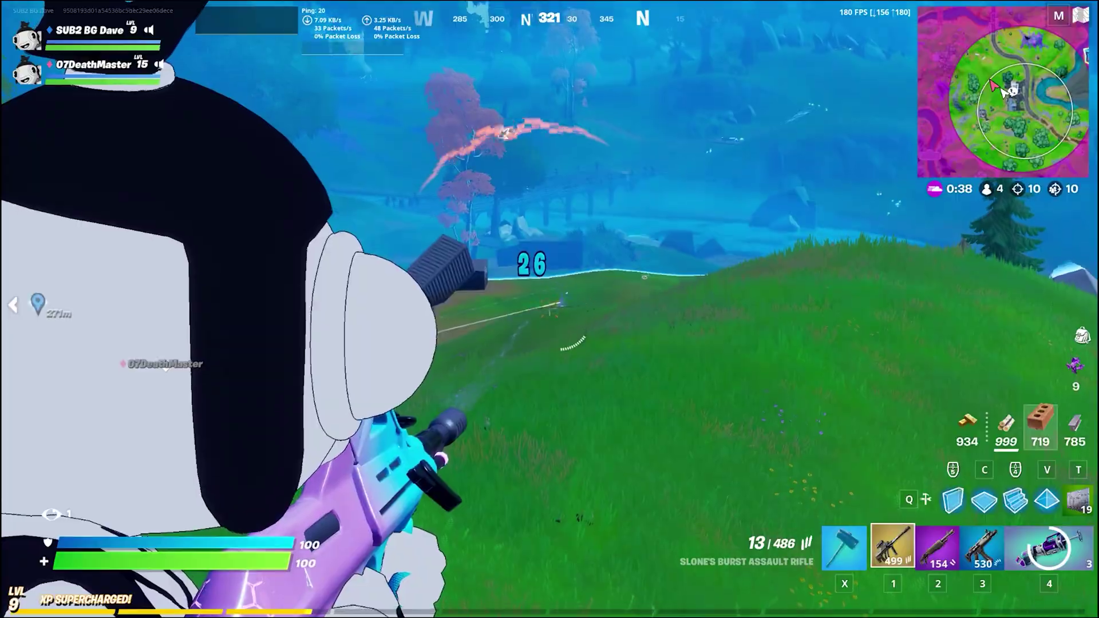
click(550, 309)
key(q)
key(w)
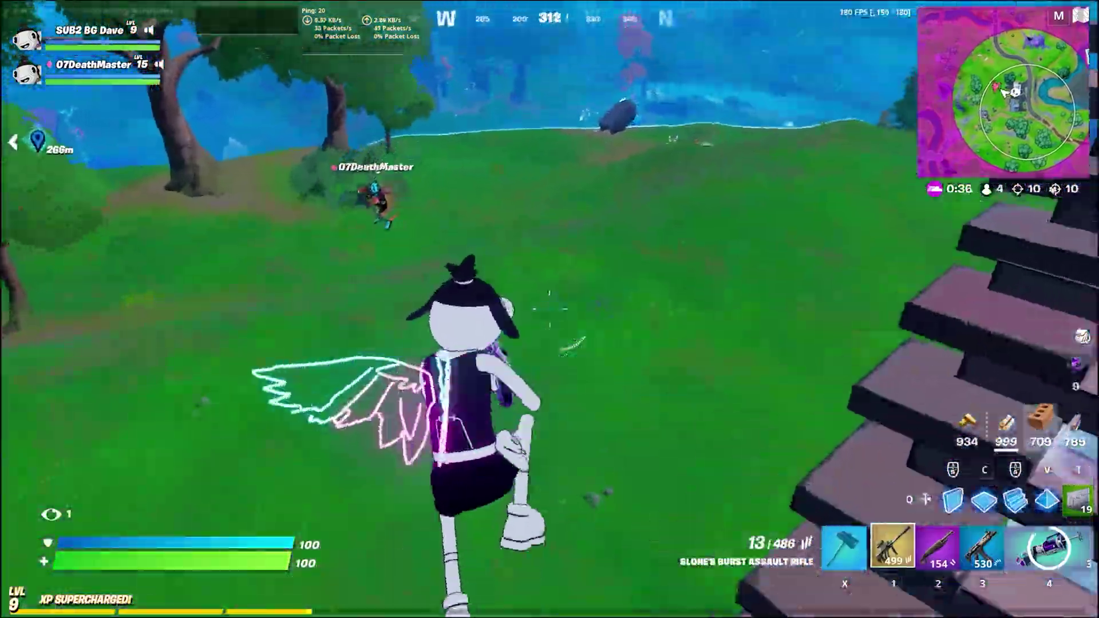
click(549, 309)
key(q)
click(549, 309)
key(q)
key(c)
click(549, 309)
click(549, 309)
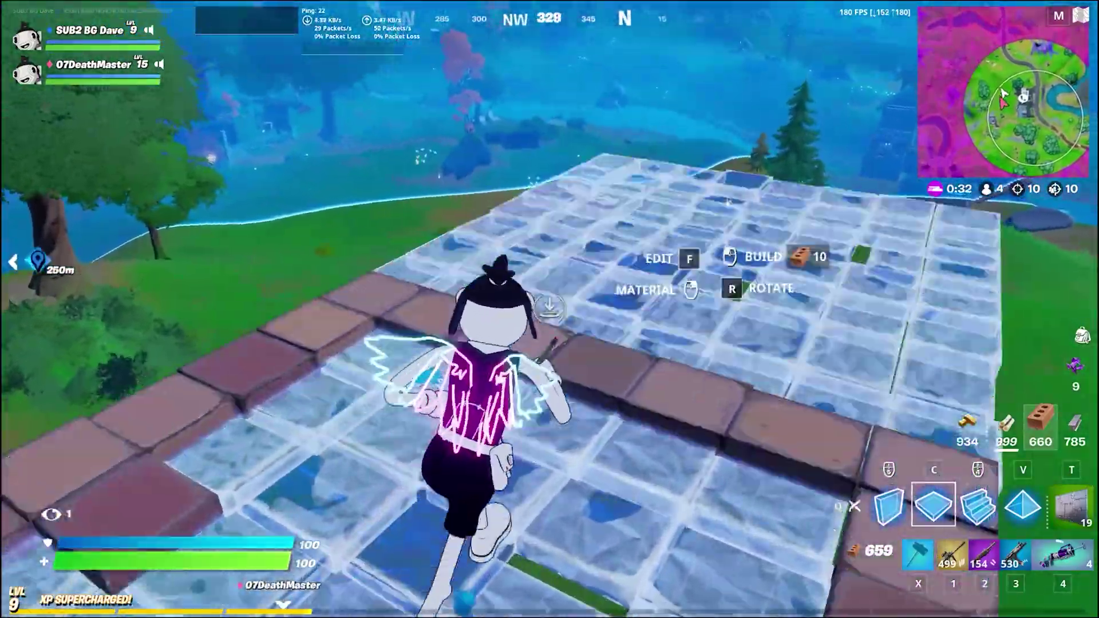
click(549, 309)
click(549, 309)
key(q)
right_click(550, 309)
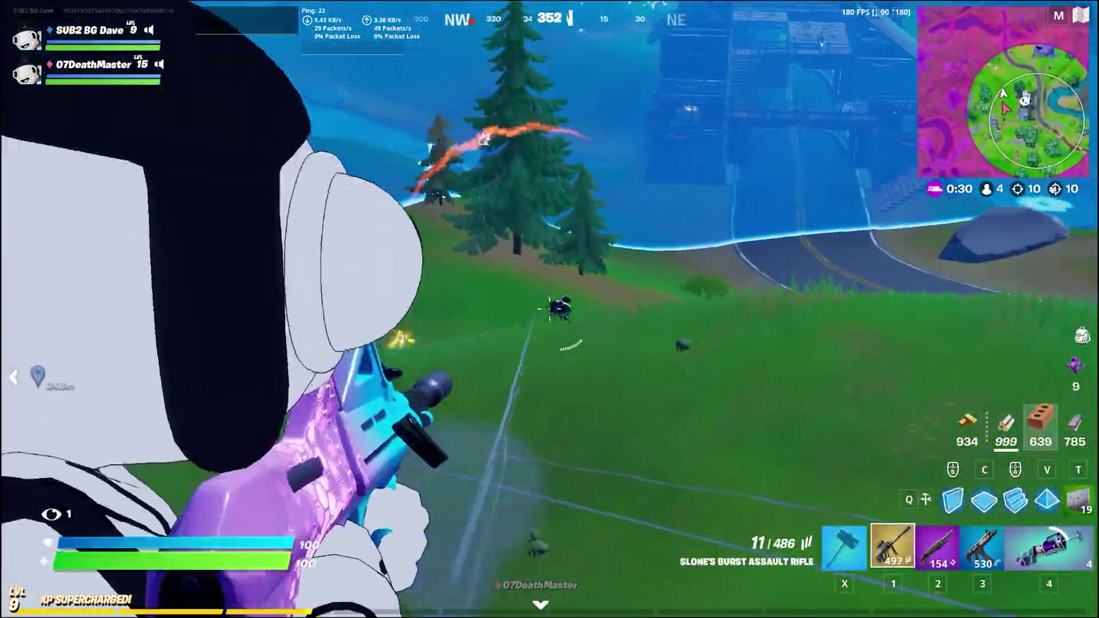
click(550, 309)
click(550, 309)
click(549, 309)
key(q)
key(w)
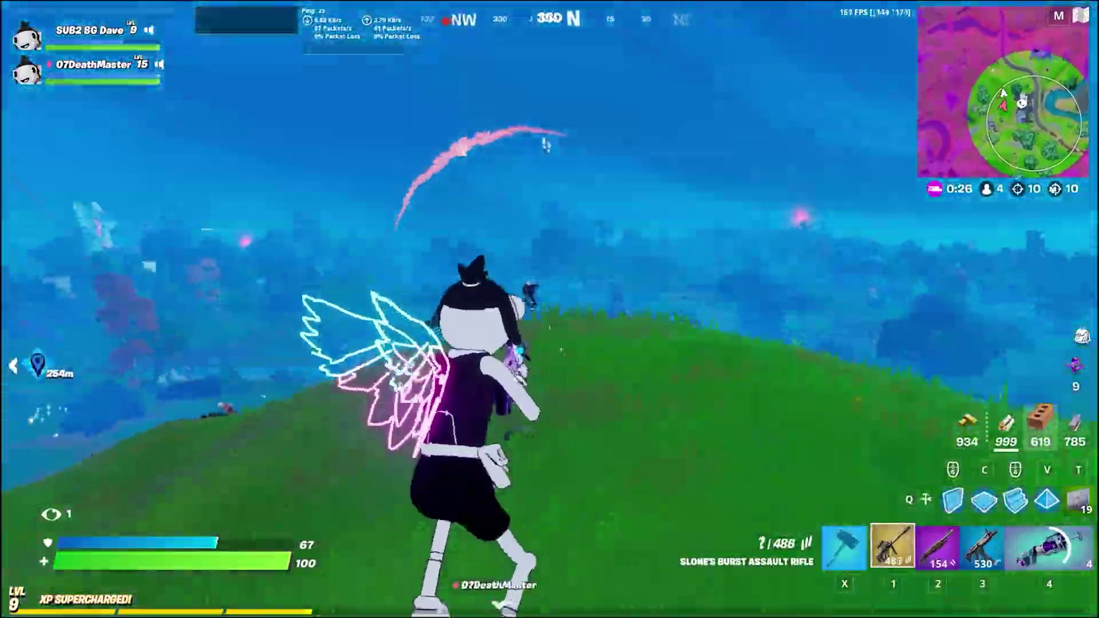
click(549, 309)
key(q)
click(549, 309)
key(q)
key(q)
click(549, 310)
key(q)
click(550, 309)
key(q)
click(550, 309)
click(549, 309)
key(q)
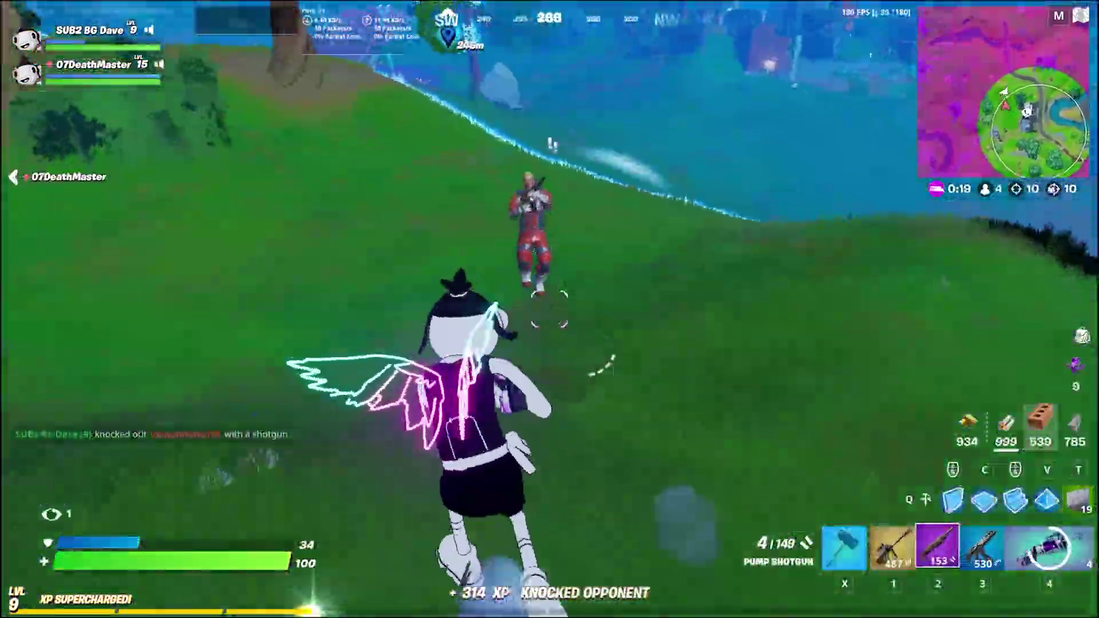
click(550, 309)
key(3)
click(550, 310)
key(q)
click(550, 309)
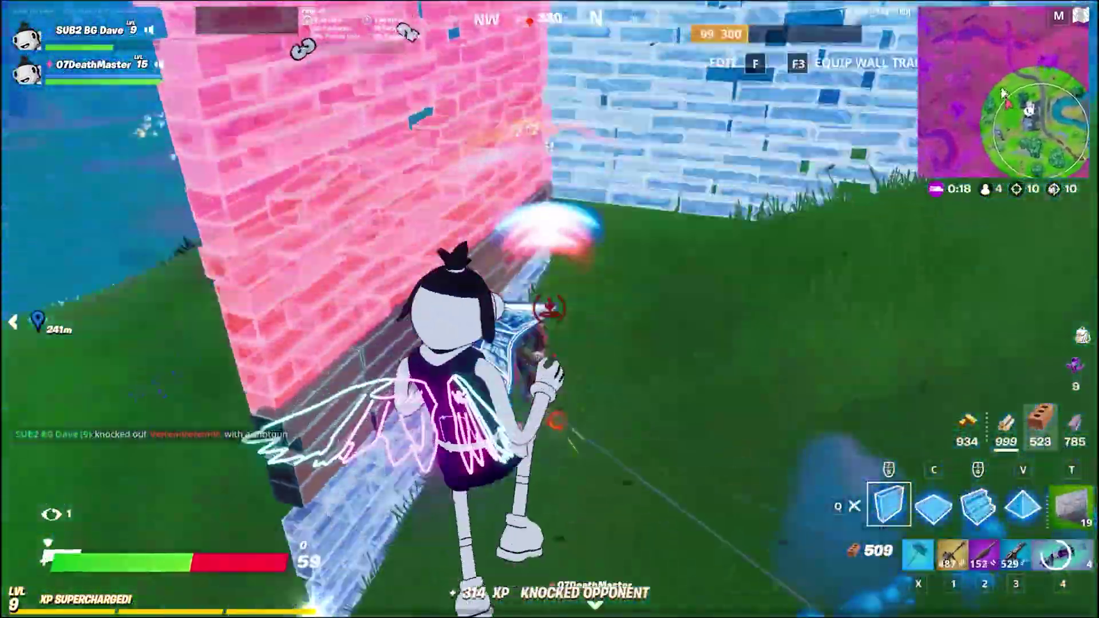
key(2)
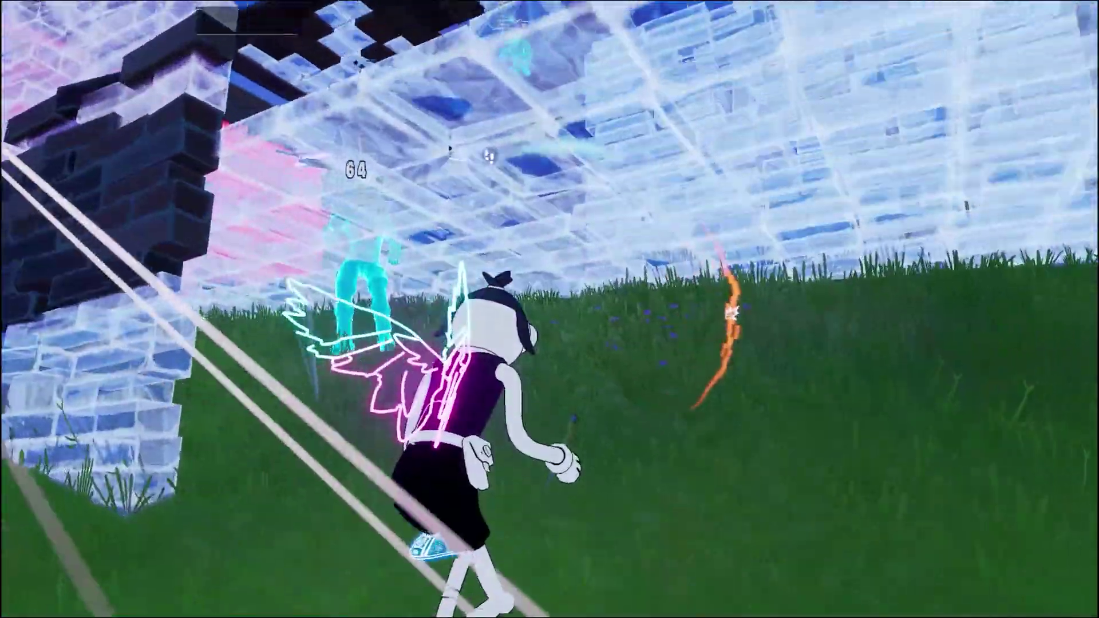